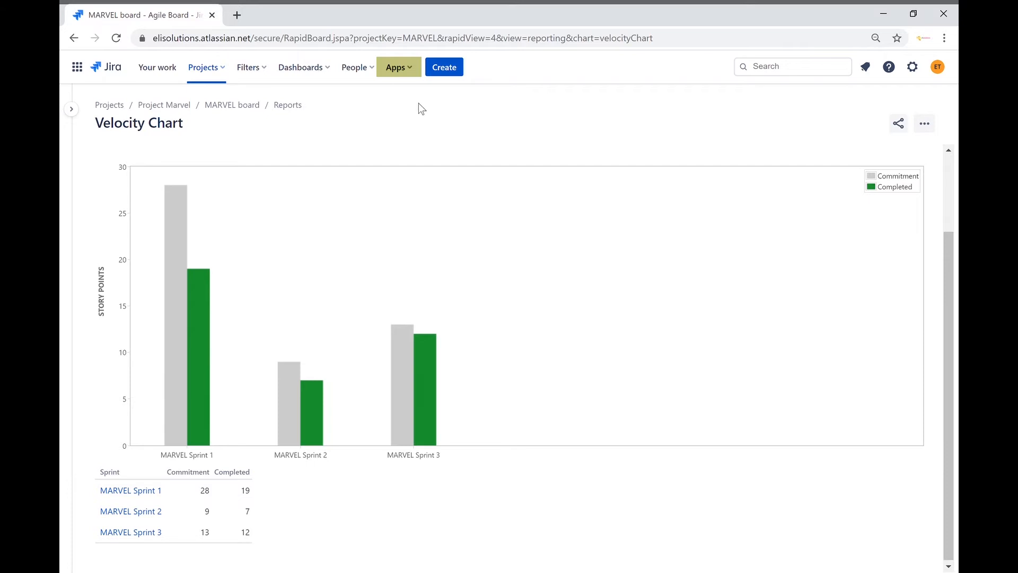
# Open the eazyBI app from Jira and create a new account named Marvel.
pyautogui.click(409, 71)
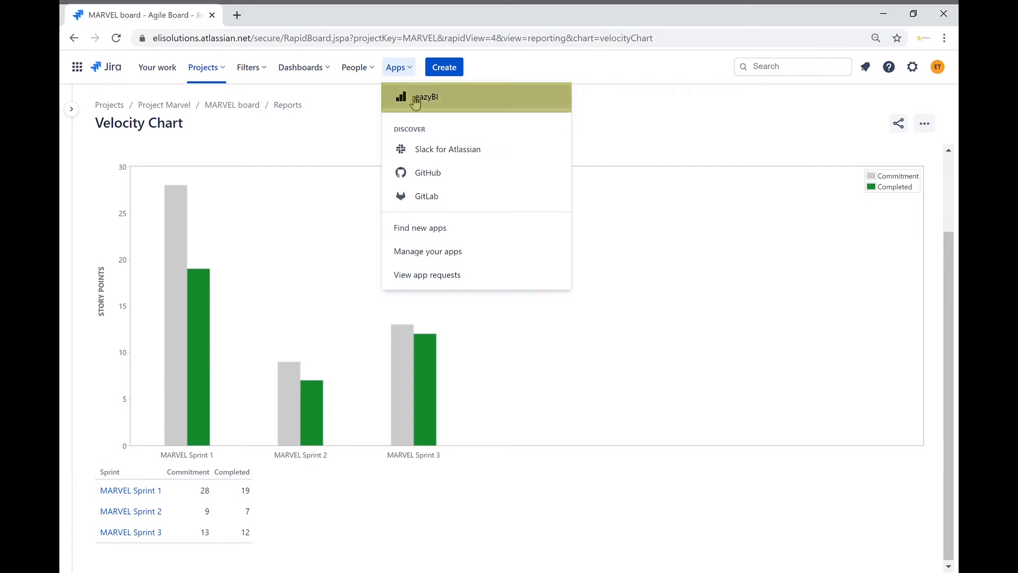
pyautogui.click(415, 101)
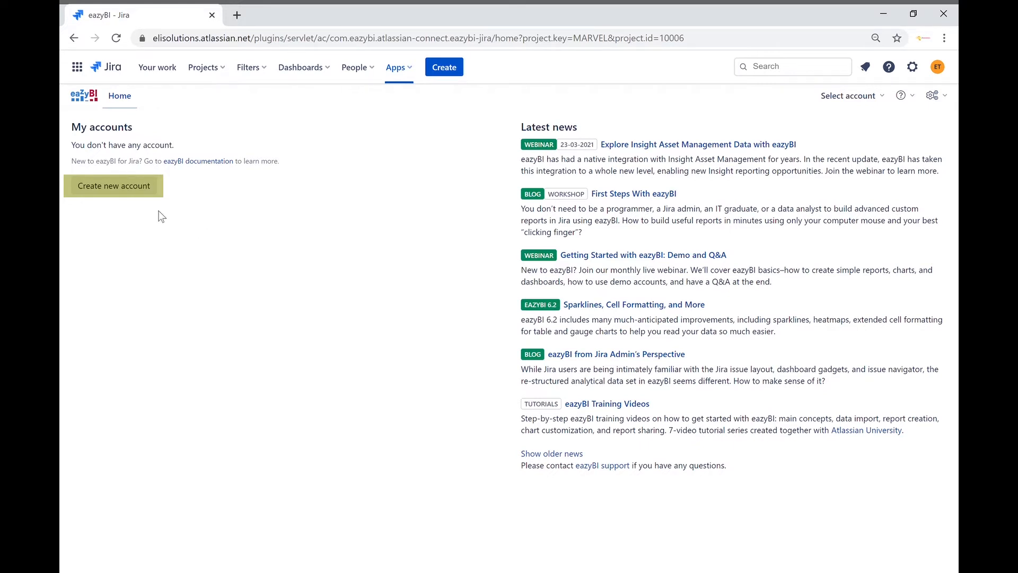
pyautogui.click(120, 187)
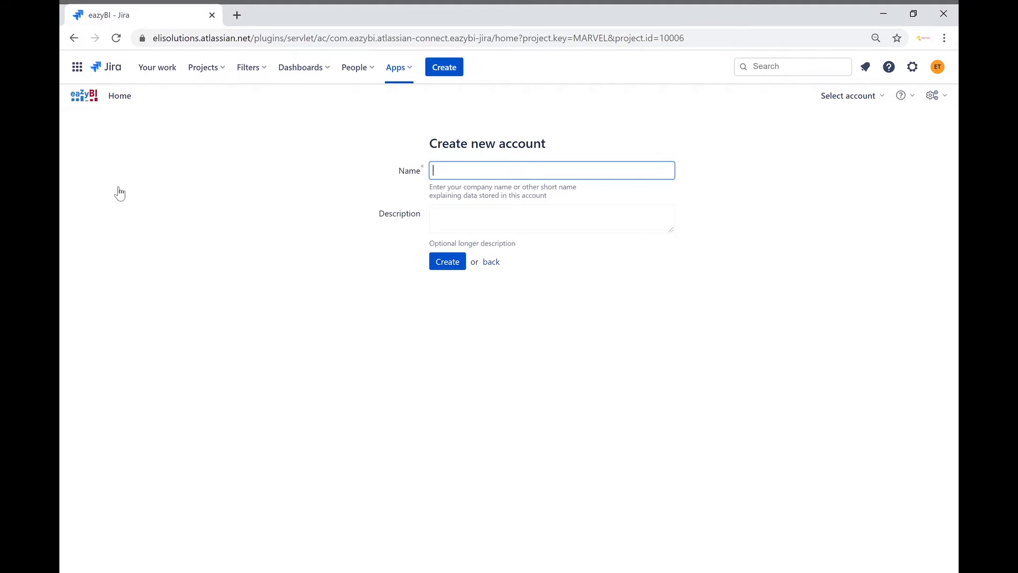
pyautogui.write('Marvel')
pyautogui.click(444, 263)
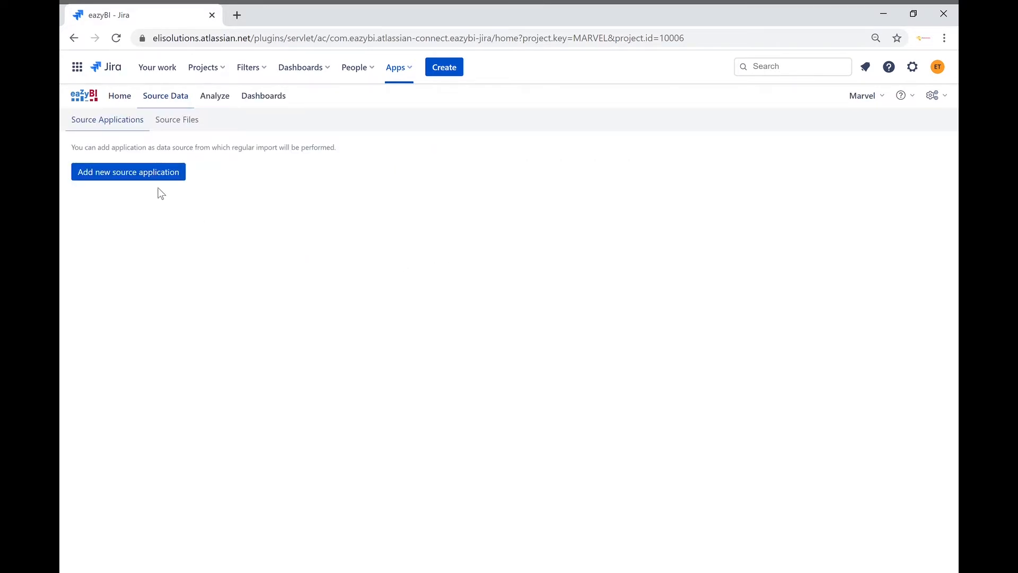
# Add Jira as a new source application and select Project Marvel (MARVEL) for import.
pyautogui.click(132, 180)
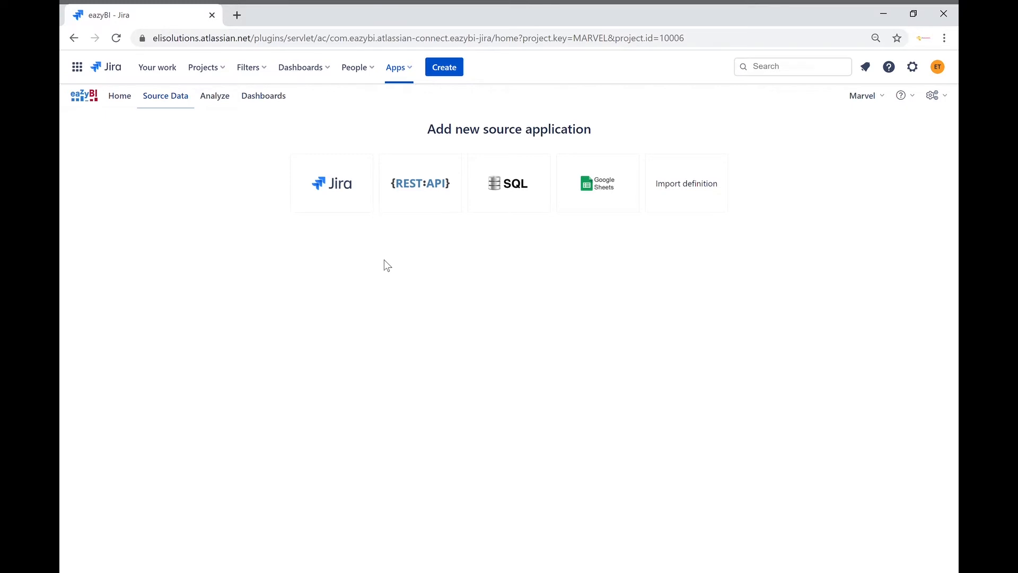
pyautogui.click(341, 197)
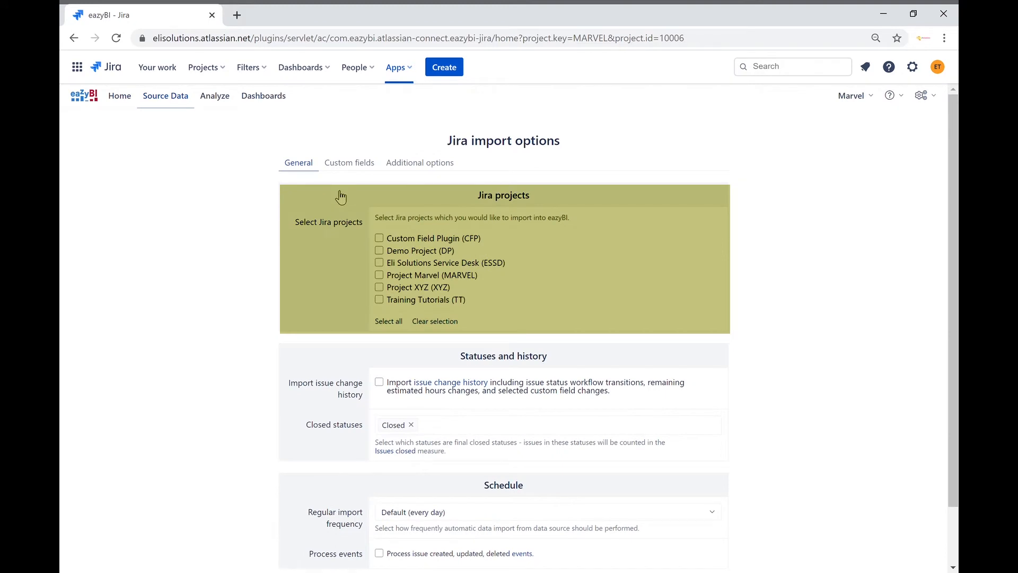
pyautogui.click(379, 275)
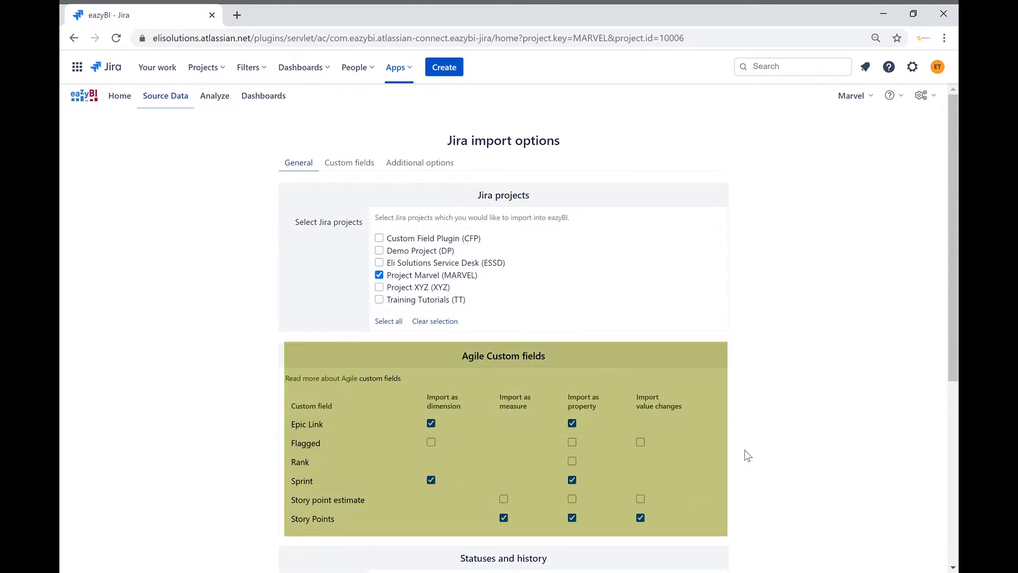
# Replace the Closed status with Deployed as the closed status in the Jira import options.
pyautogui.scroll(-1, 814, 449)
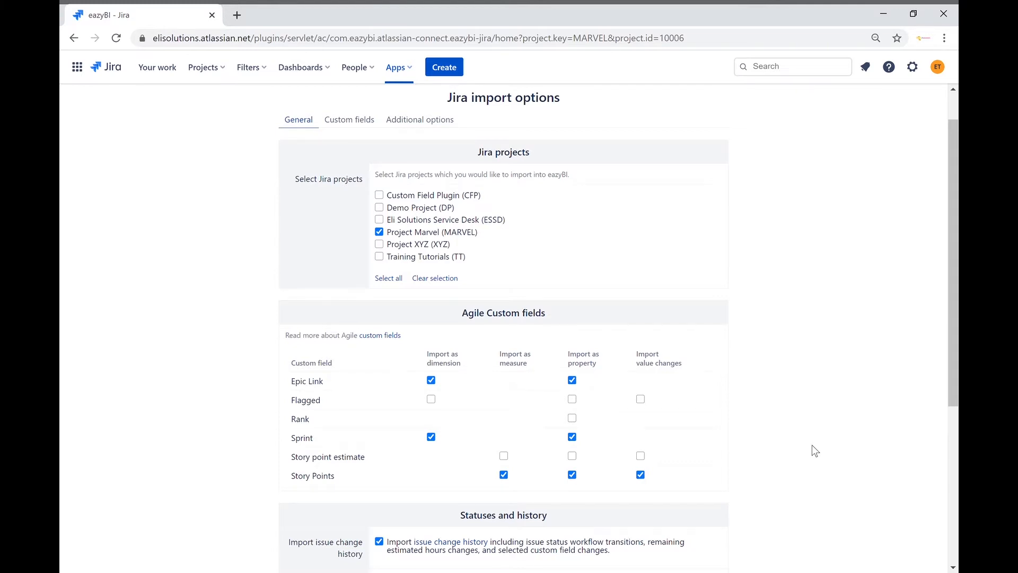
pyautogui.scroll(-2, 812, 445)
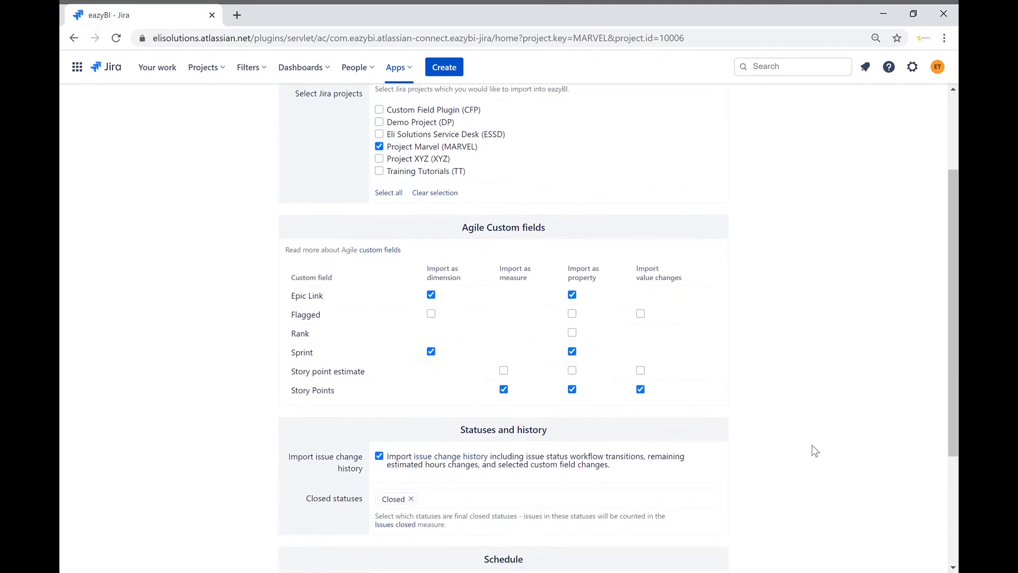
pyautogui.scroll(-1, 815, 451)
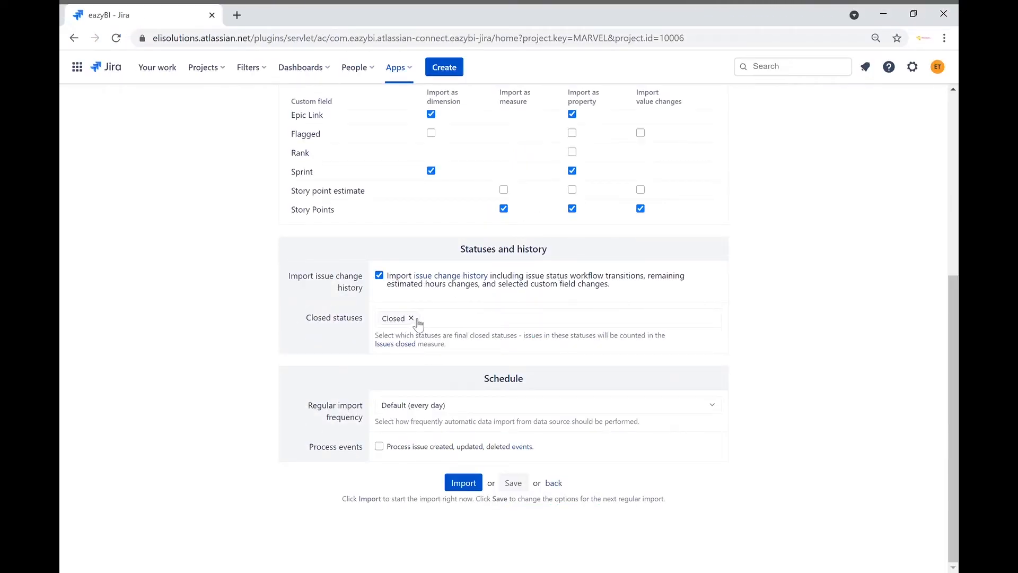
pyautogui.click(411, 318)
pyautogui.click(420, 325)
pyautogui.write('deploy')
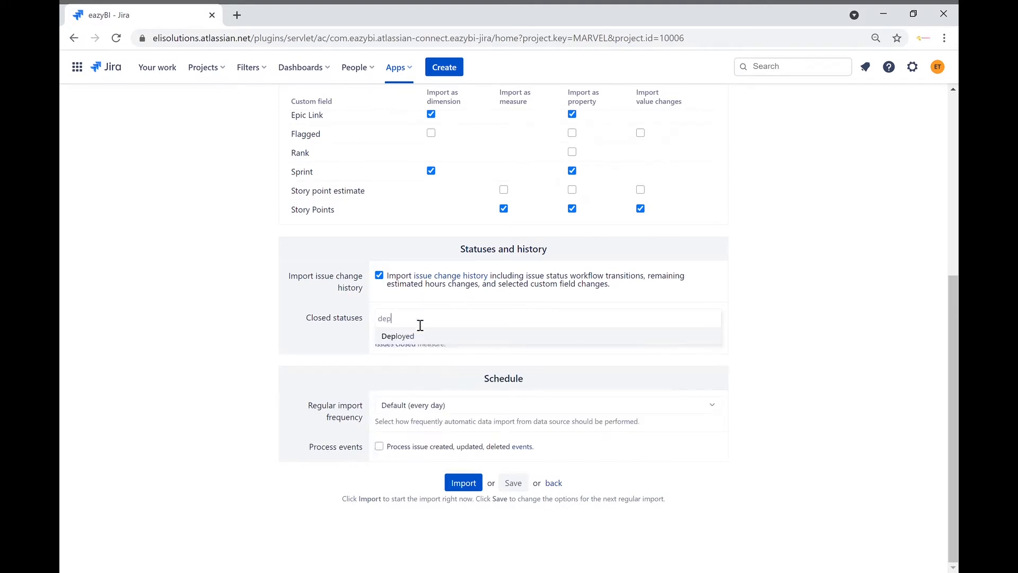
pyautogui.click(409, 342)
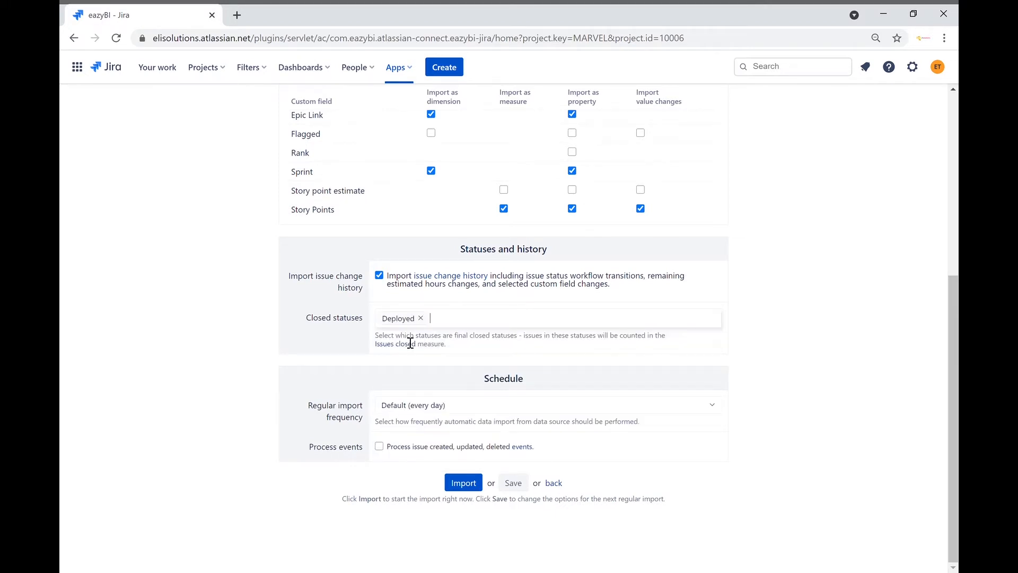
pyautogui.click(199, 350)
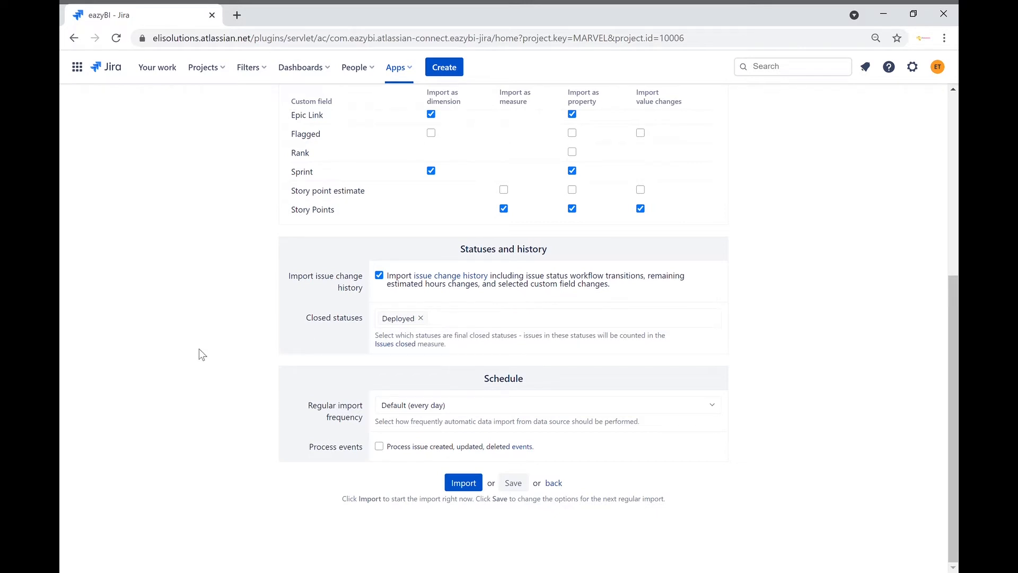
# Review the custom fields available in the Jira import options and start the data import.
pyautogui.scroll(6, 199, 348)
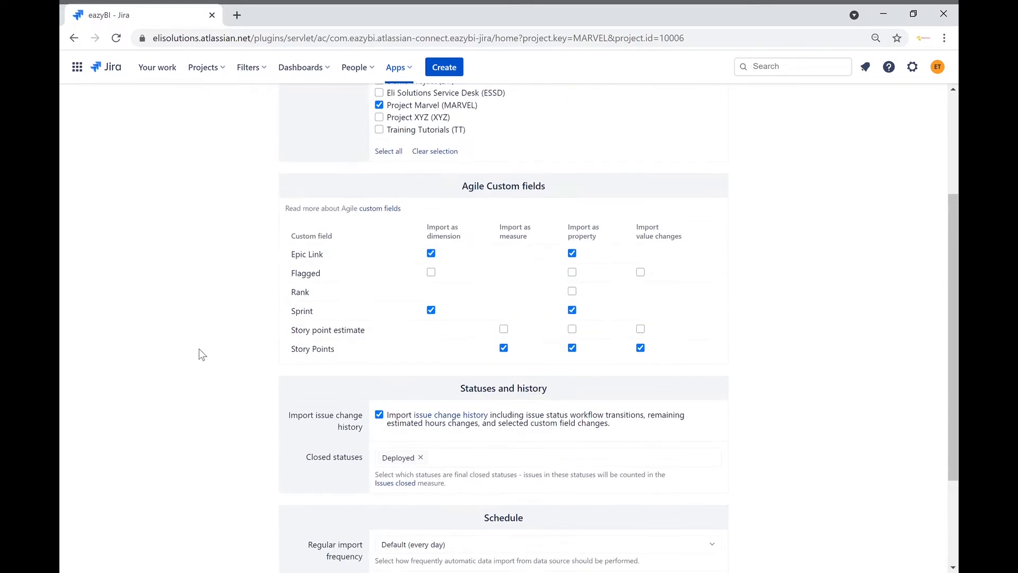
pyautogui.click(353, 170)
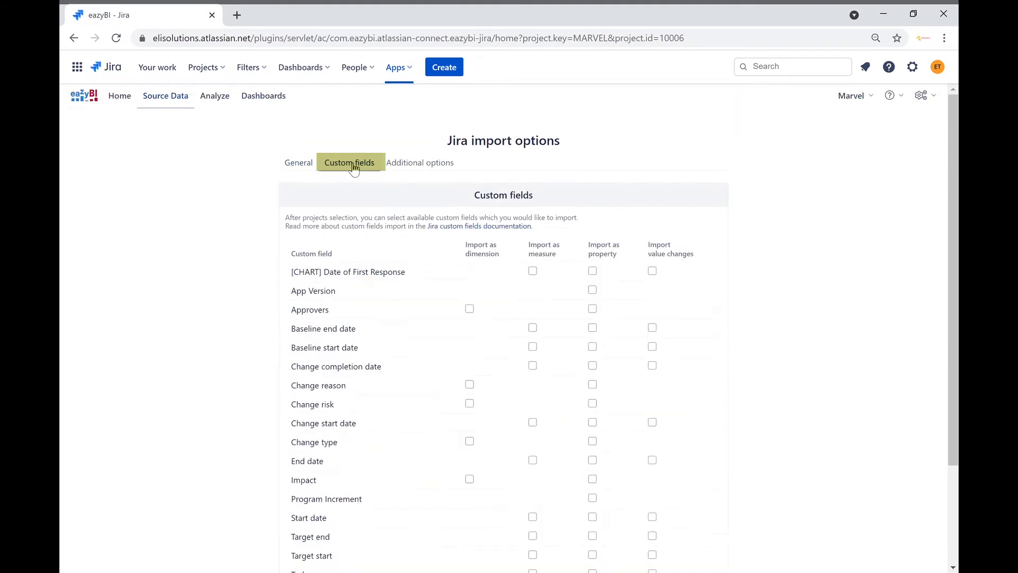
pyautogui.scroll(-2, 251, 257)
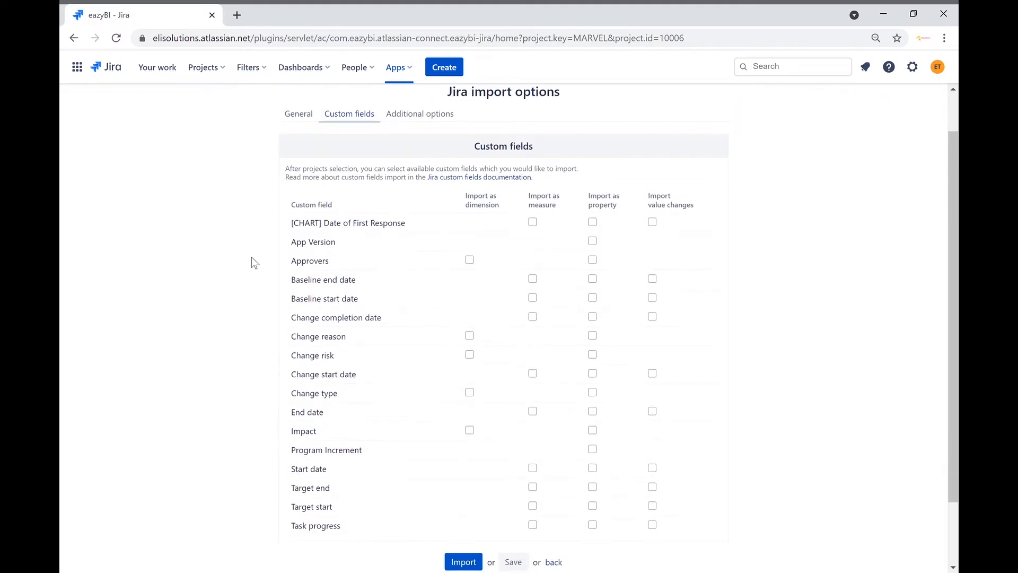
pyautogui.scroll(-1, 251, 256)
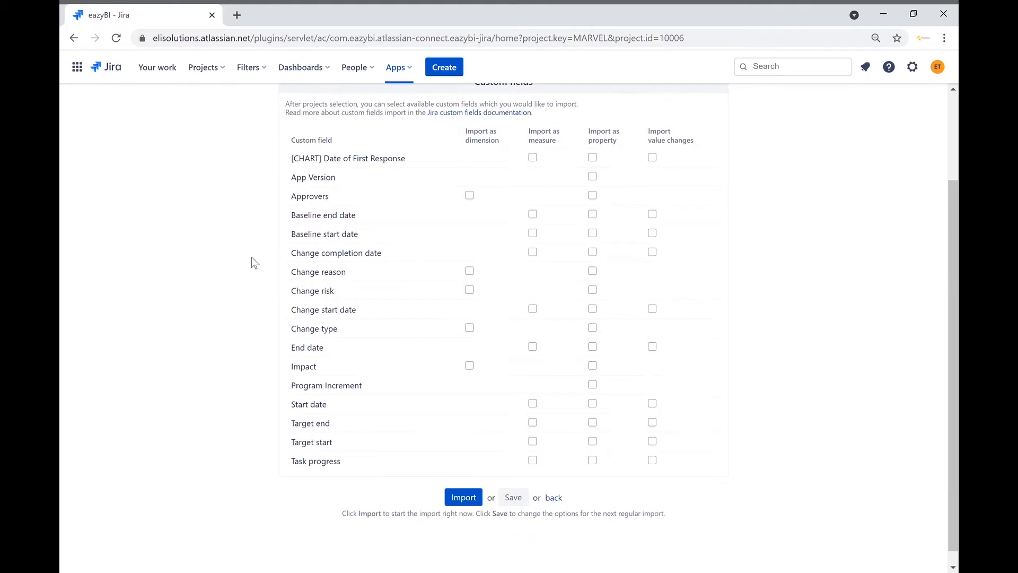
pyautogui.scroll(3, 252, 257)
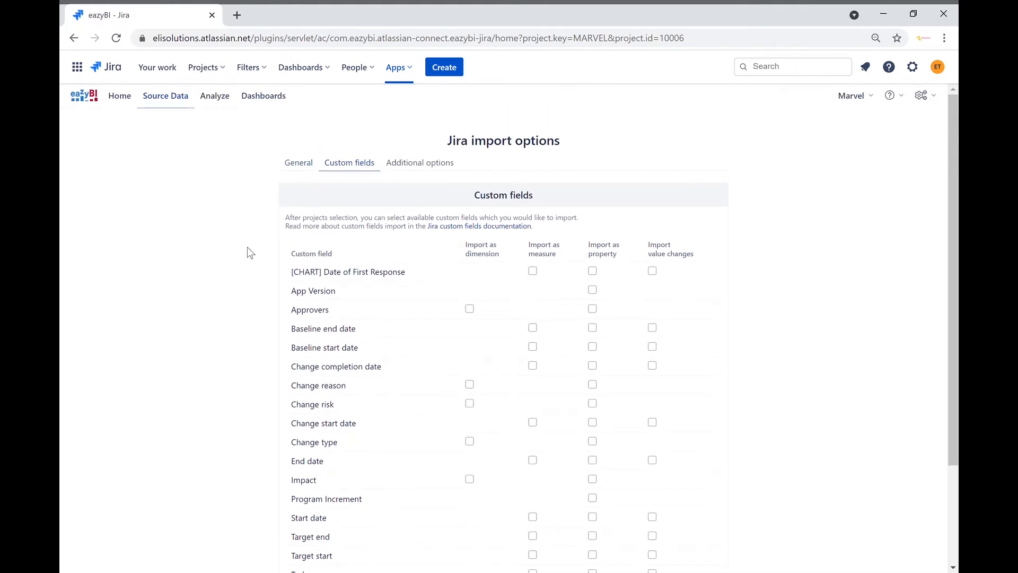
pyautogui.scroll(-4, 247, 247)
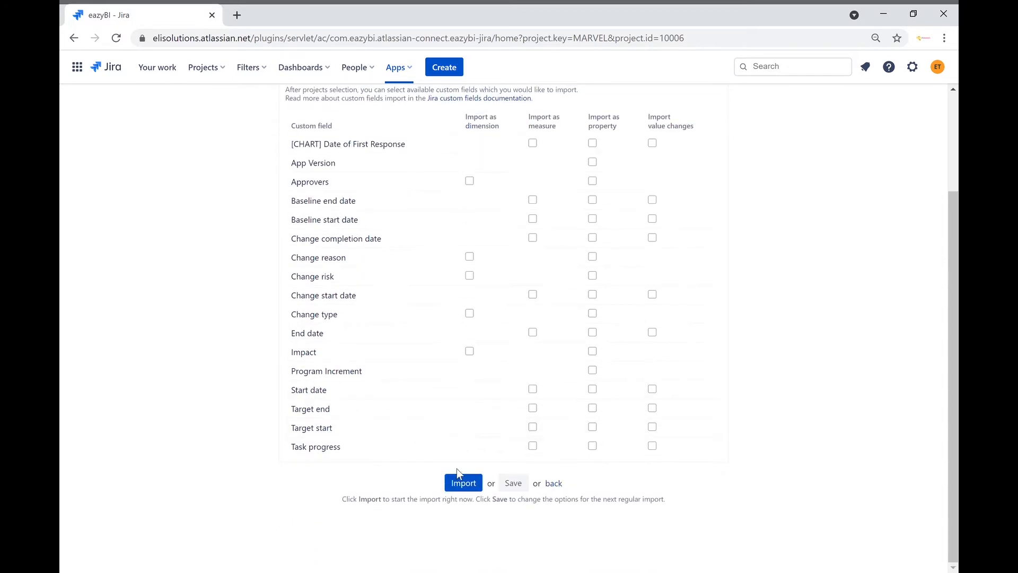
pyautogui.click(457, 482)
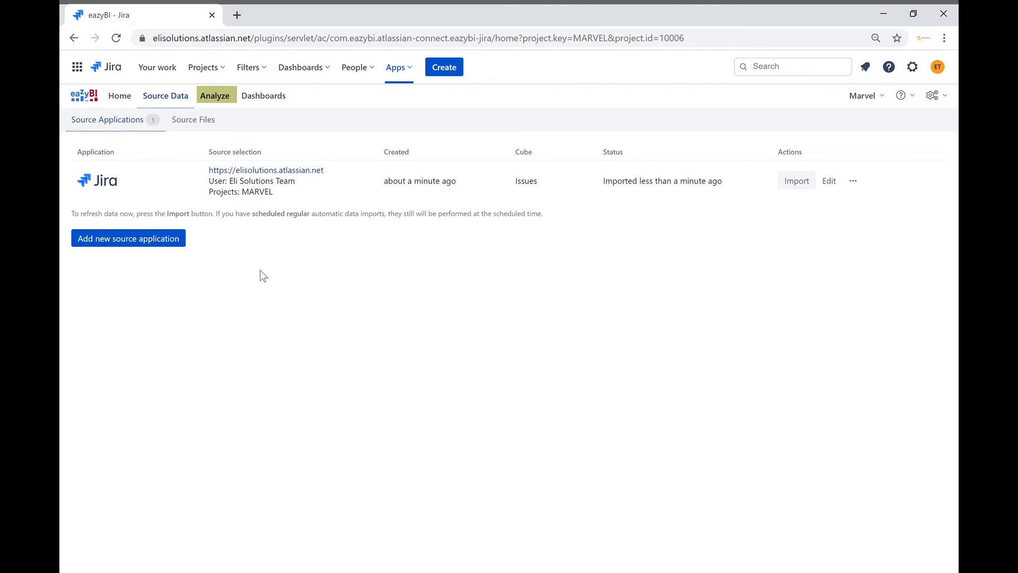
# Create a new report folder named Agile Reports in the Issues cube.
pyautogui.click(216, 98)
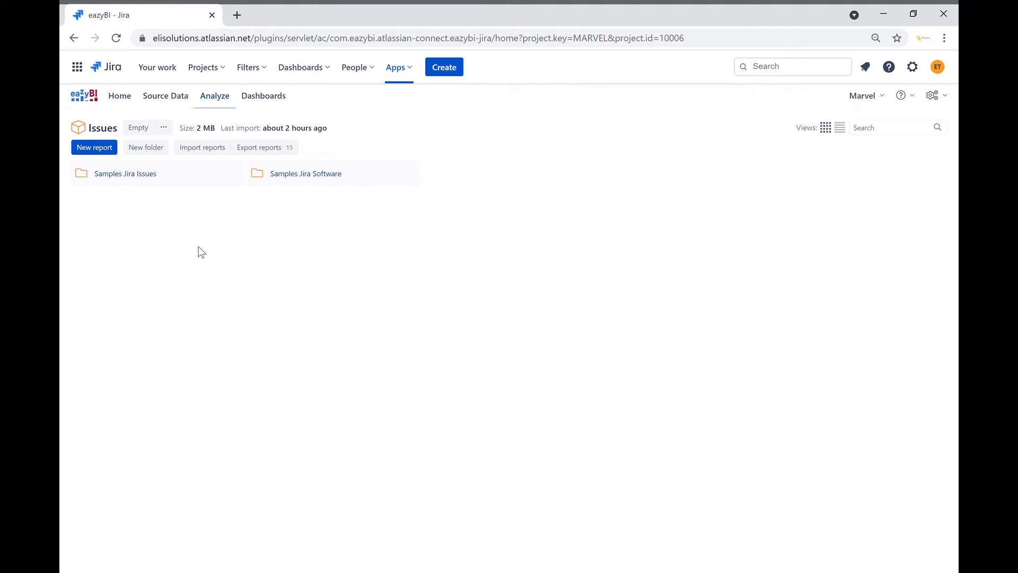
pyautogui.click(144, 151)
pyautogui.write('A')
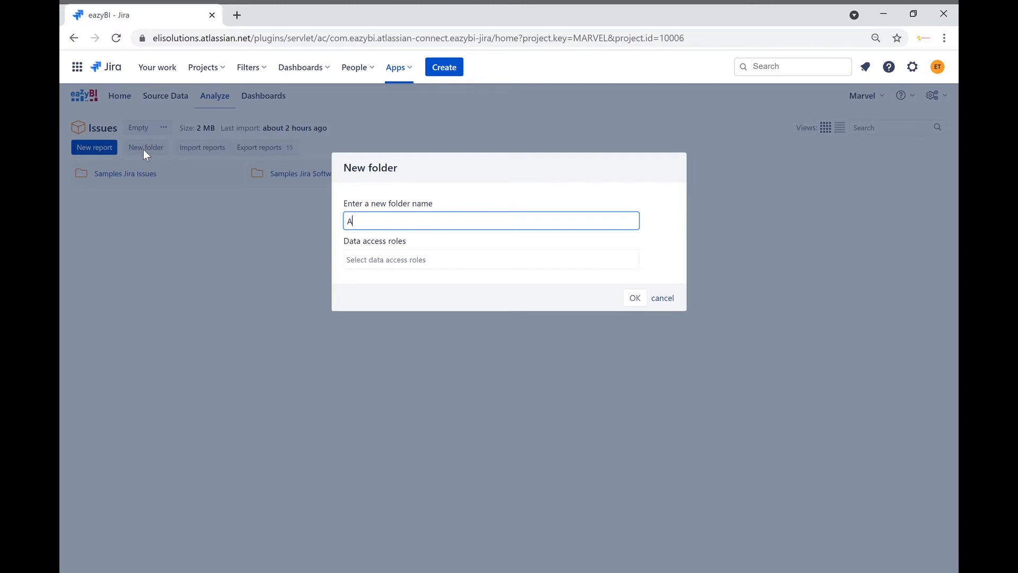
pyautogui.write('gile Reports')
pyautogui.click(635, 298)
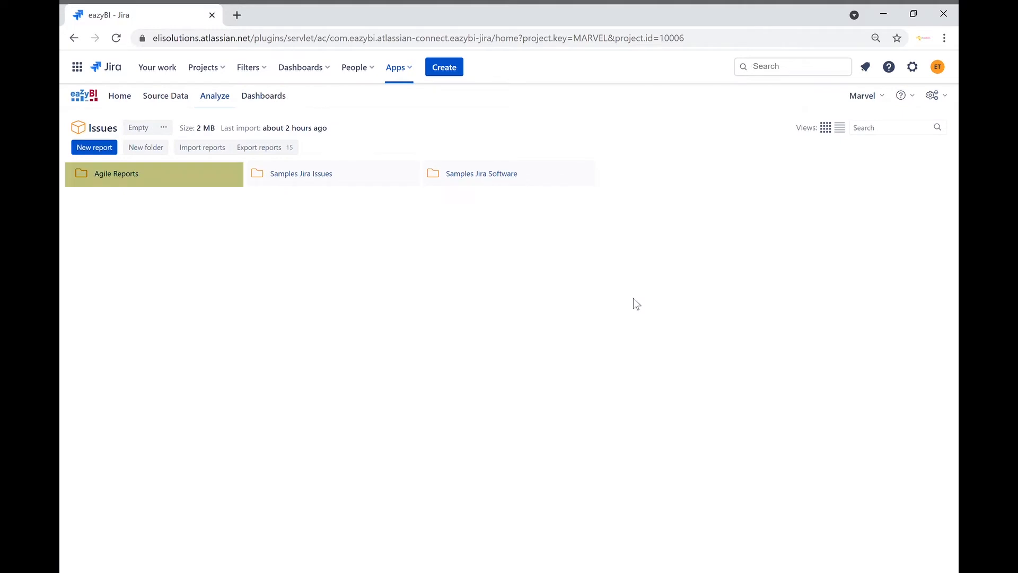
# Start a new report inside the Agile Reports folder.
pyautogui.click(118, 179)
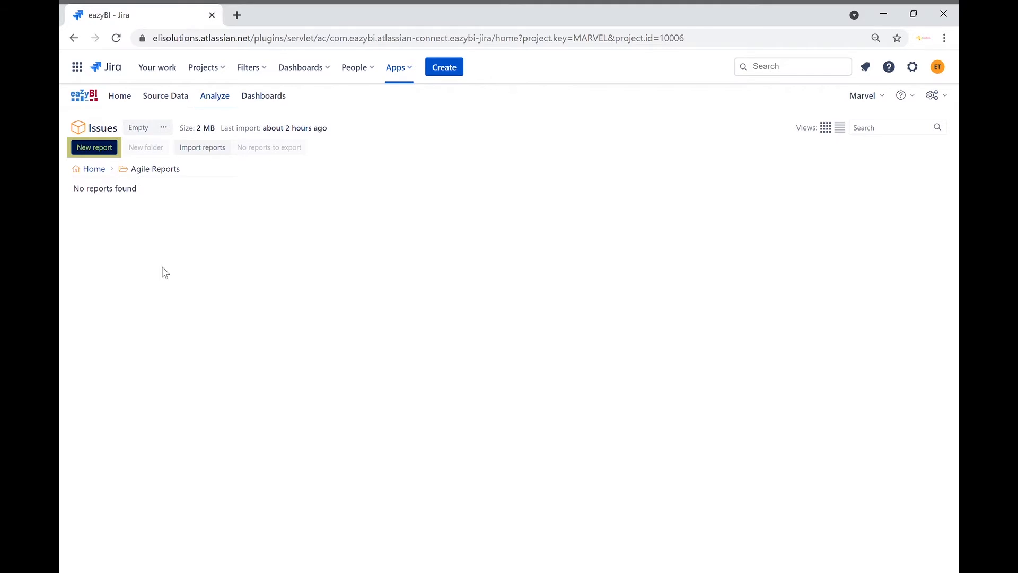
pyautogui.click(96, 149)
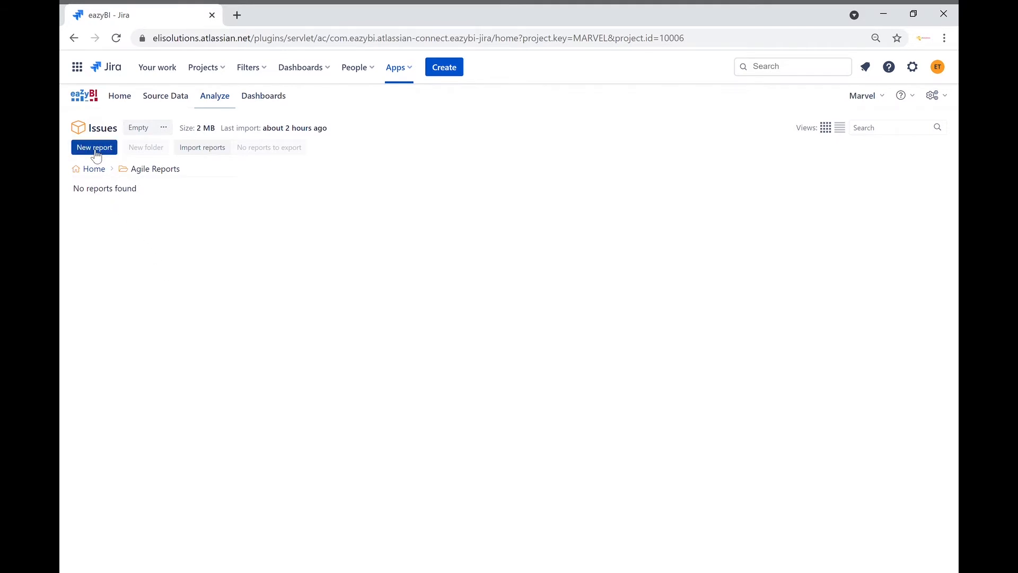
pyautogui.click(97, 150)
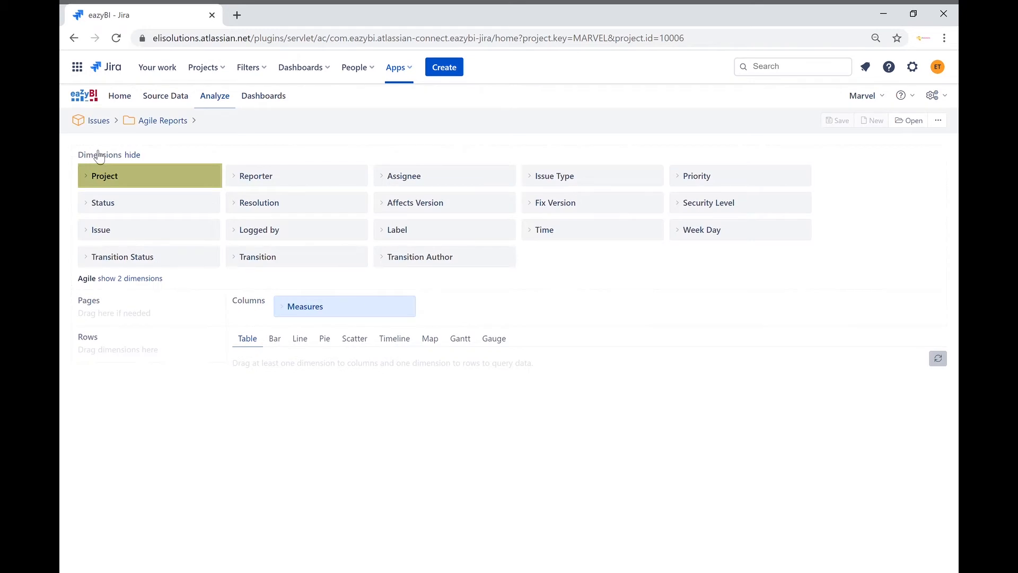
# Place the Project dimension in the report's pages and the agile Sprint dimension in its rows.
pyautogui.moveTo(119, 182); pyautogui.dragTo(124, 327)
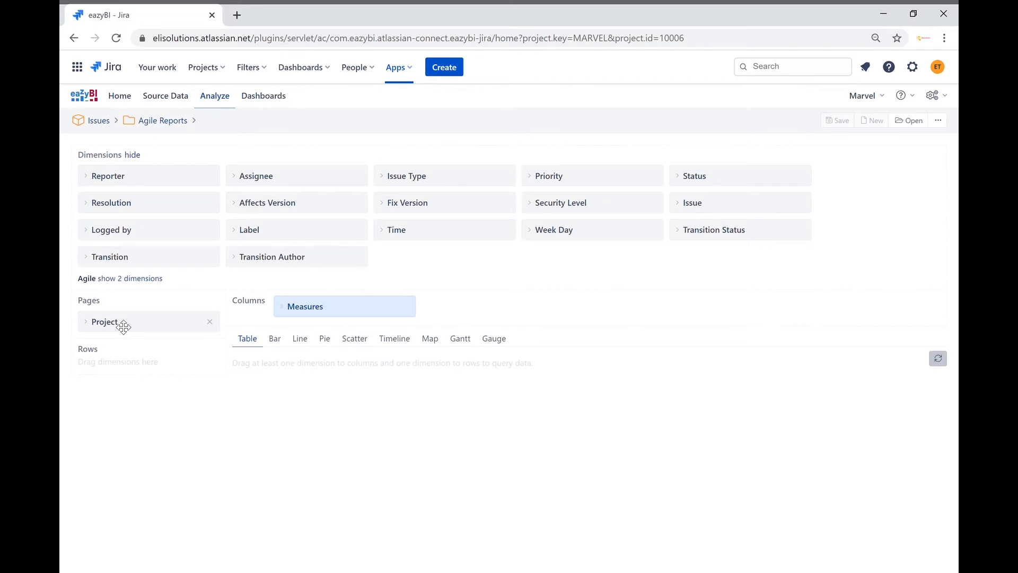
pyautogui.click(146, 281)
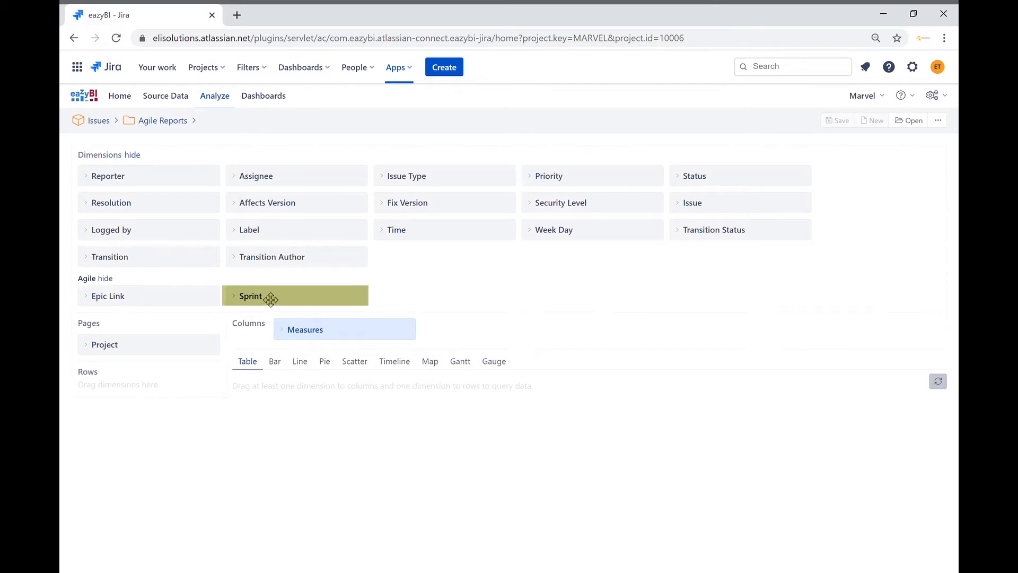
pyautogui.moveTo(271, 299); pyautogui.dragTo(129, 409)
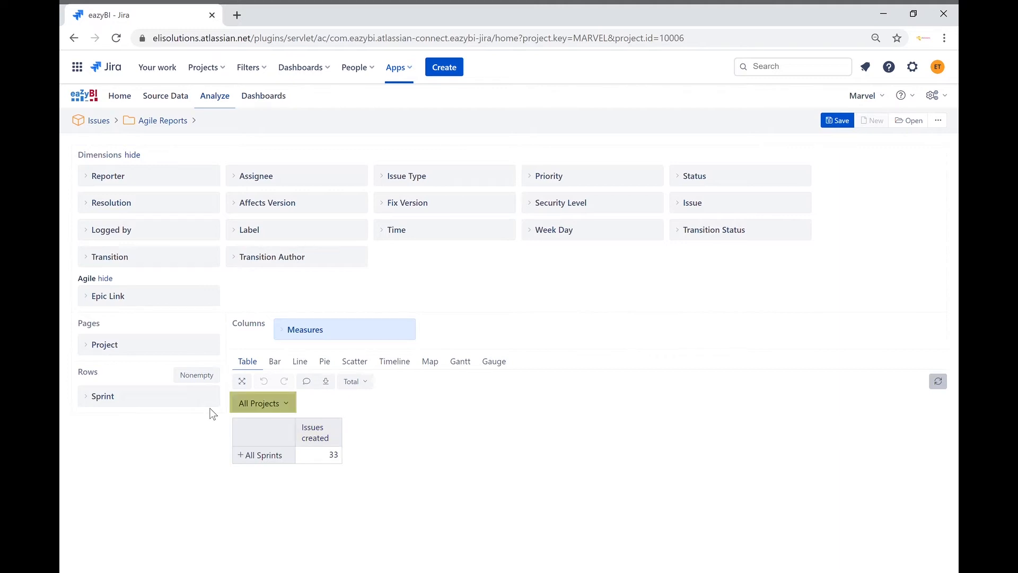
# Filter the report to Project Marvel and show all Sprint-level members in the rows.
pyautogui.click(276, 409)
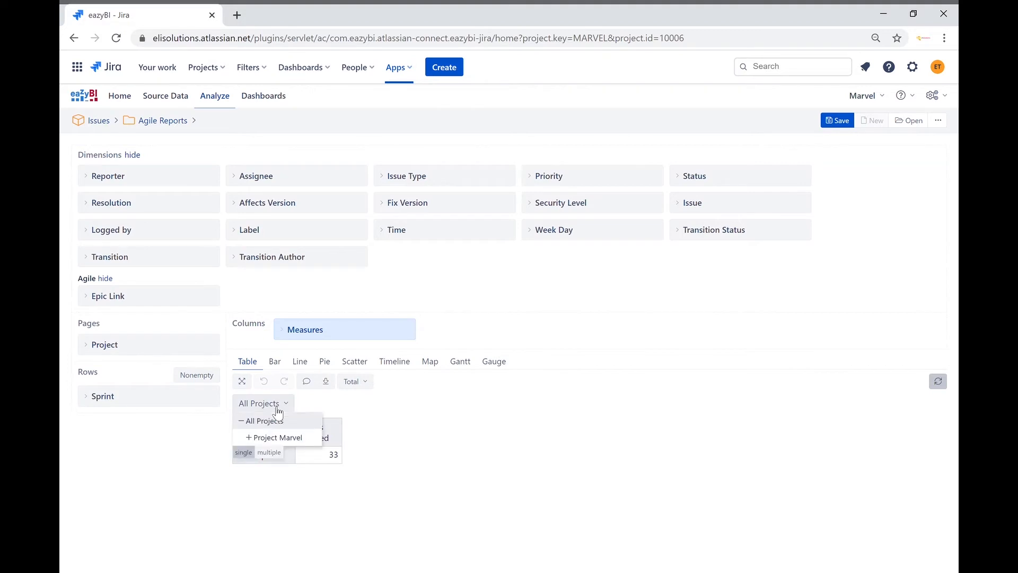
pyautogui.click(289, 437)
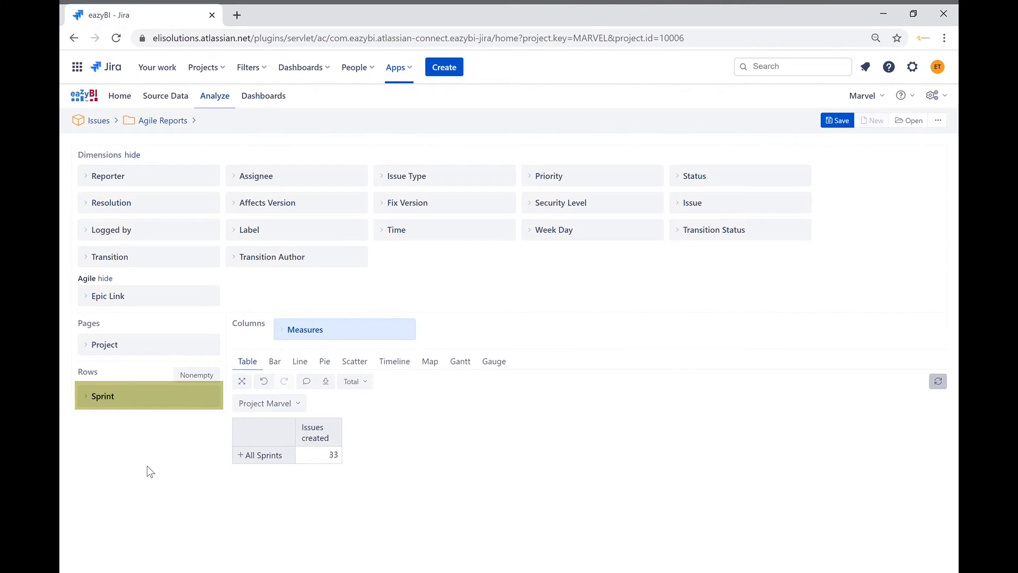
pyautogui.click(98, 403)
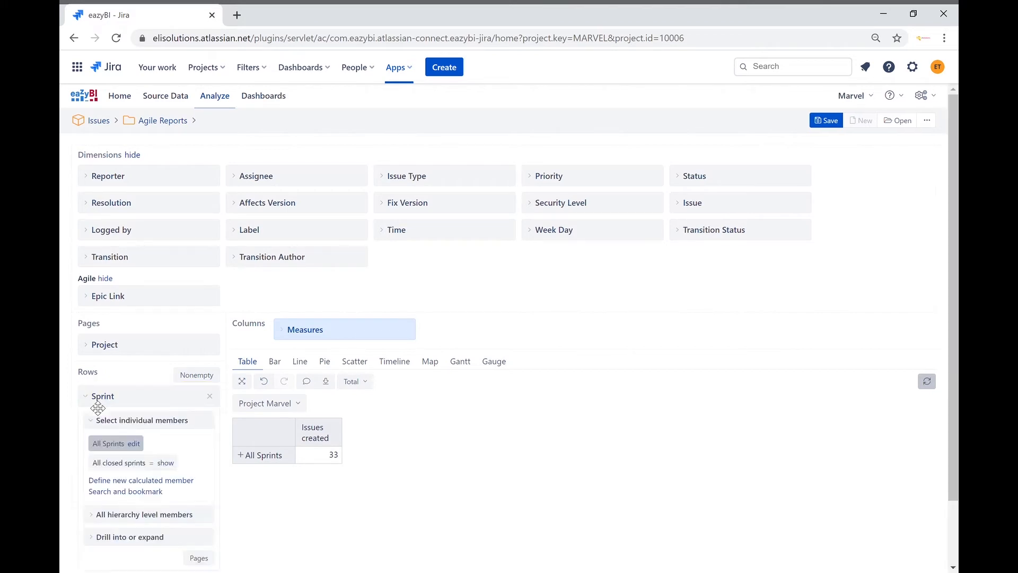
pyautogui.click(157, 521)
pyautogui.click(140, 479)
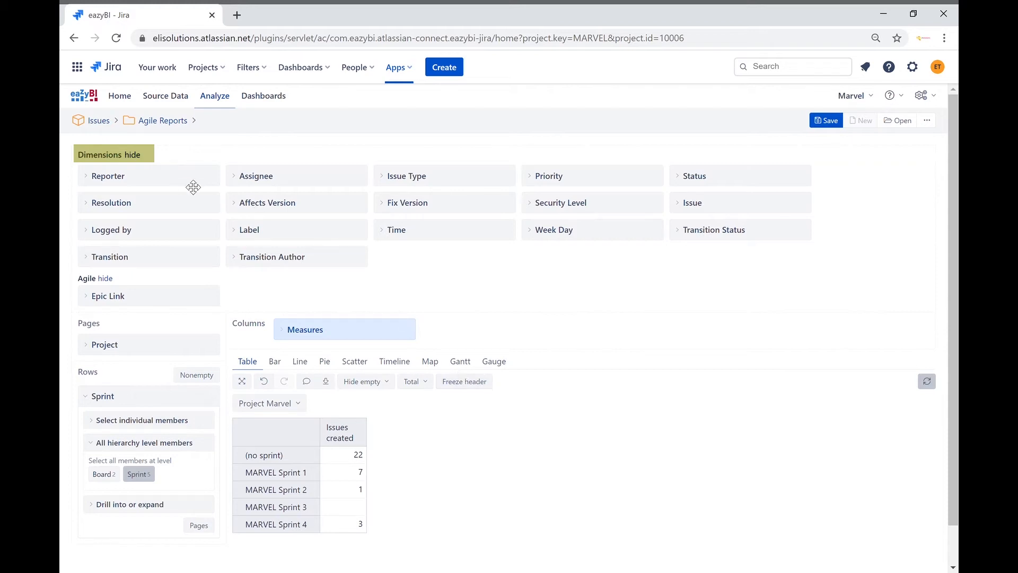
# Replace the Issues created column with Sprint Story Points committed, Sprint Story Points completed and Running Story Points velocity for 5 closed sprints.
pyautogui.click(137, 155)
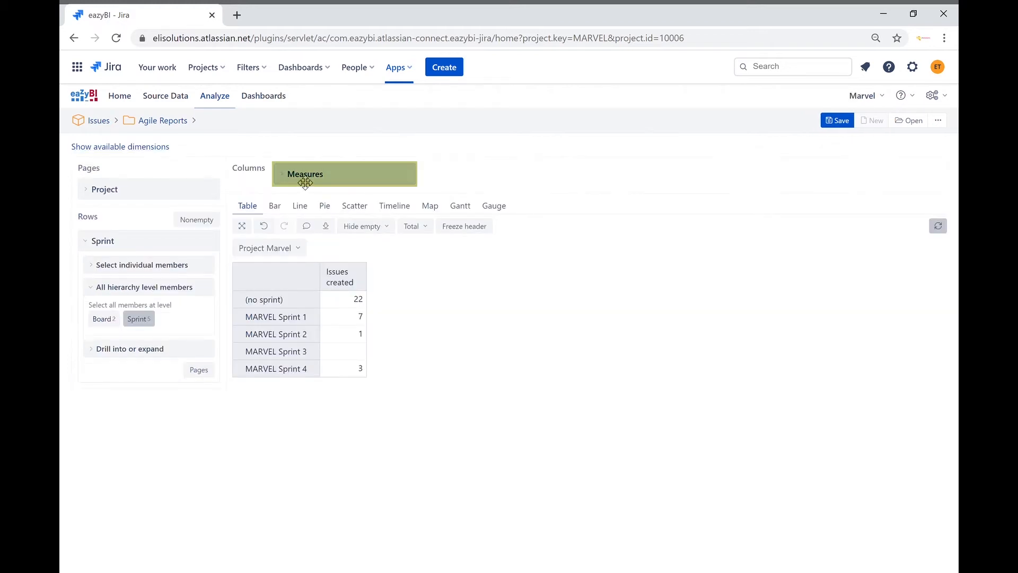
pyautogui.click(286, 177)
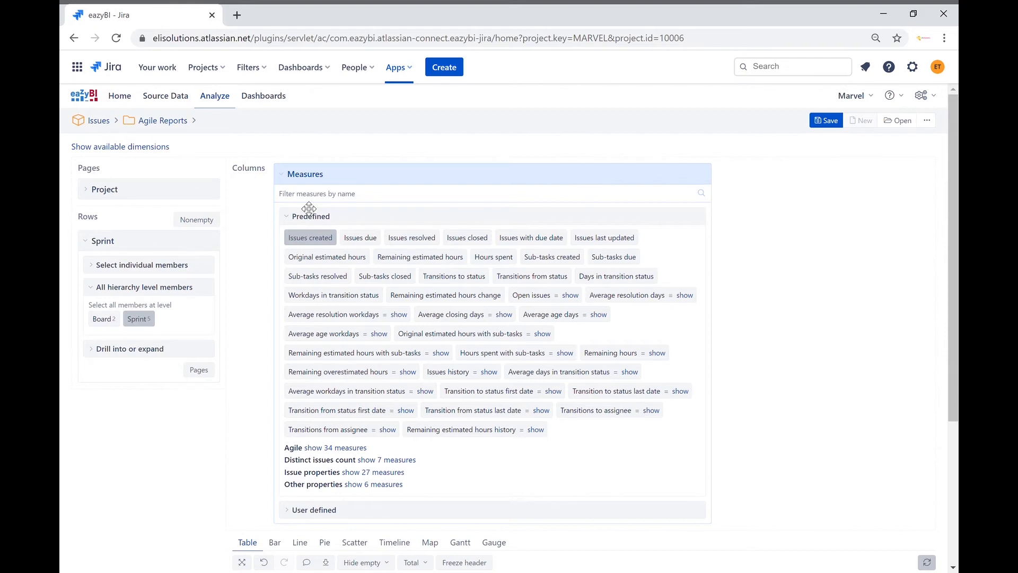
pyautogui.click(357, 448)
pyautogui.scroll(-3, 414, 361)
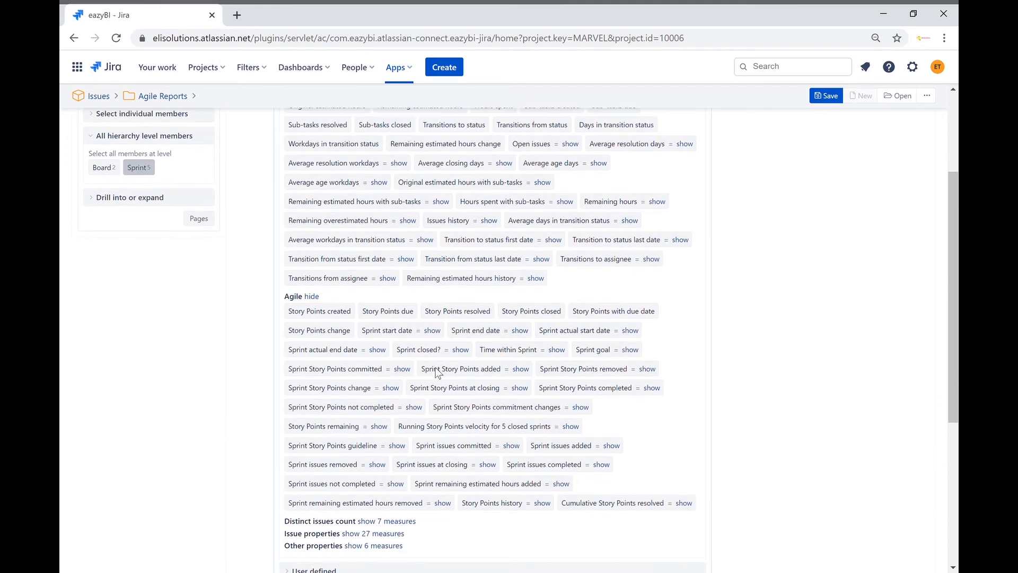
pyautogui.click(364, 372)
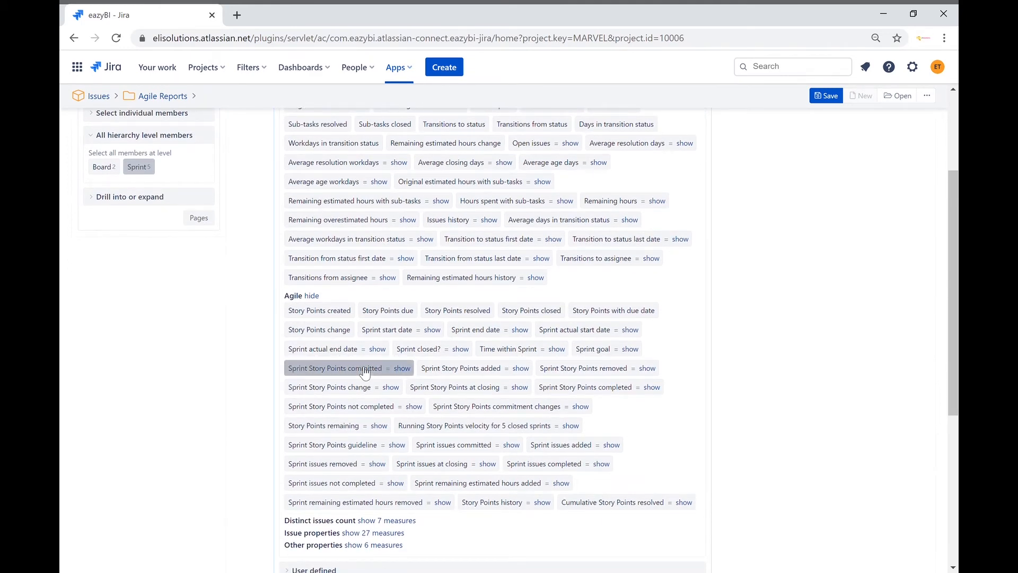
pyautogui.click(573, 392)
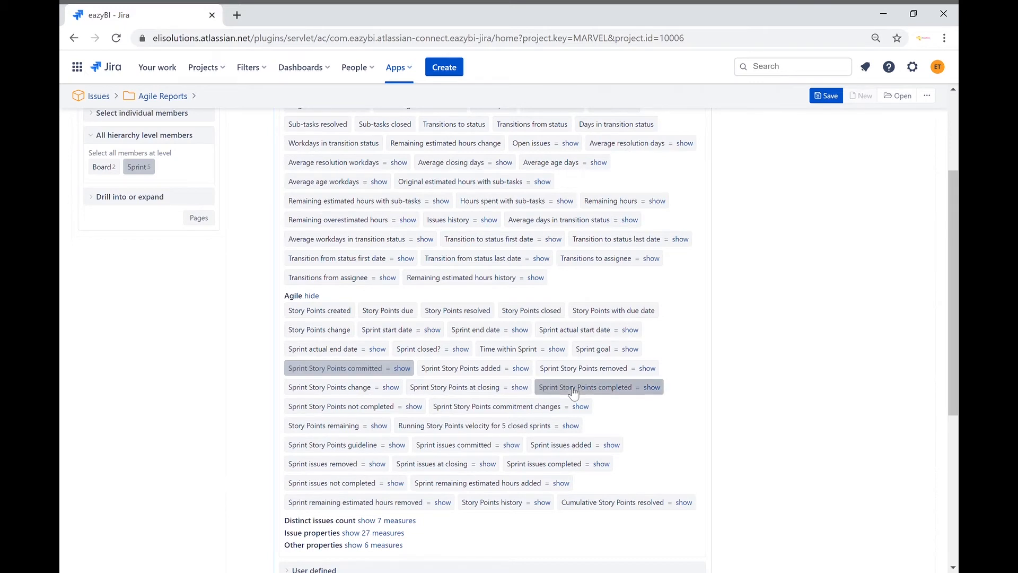
pyautogui.click(479, 431)
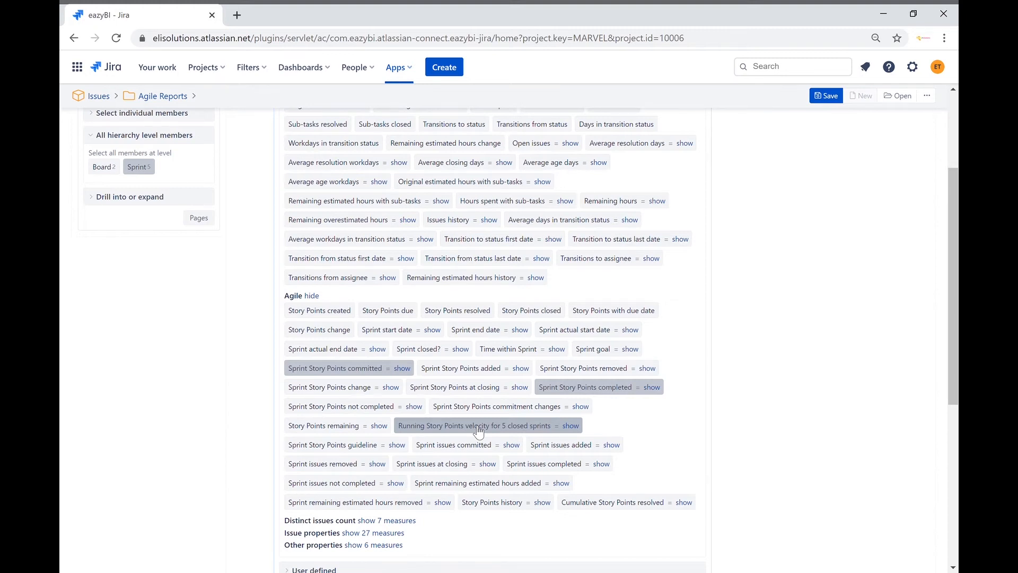
pyautogui.scroll(2, 479, 430)
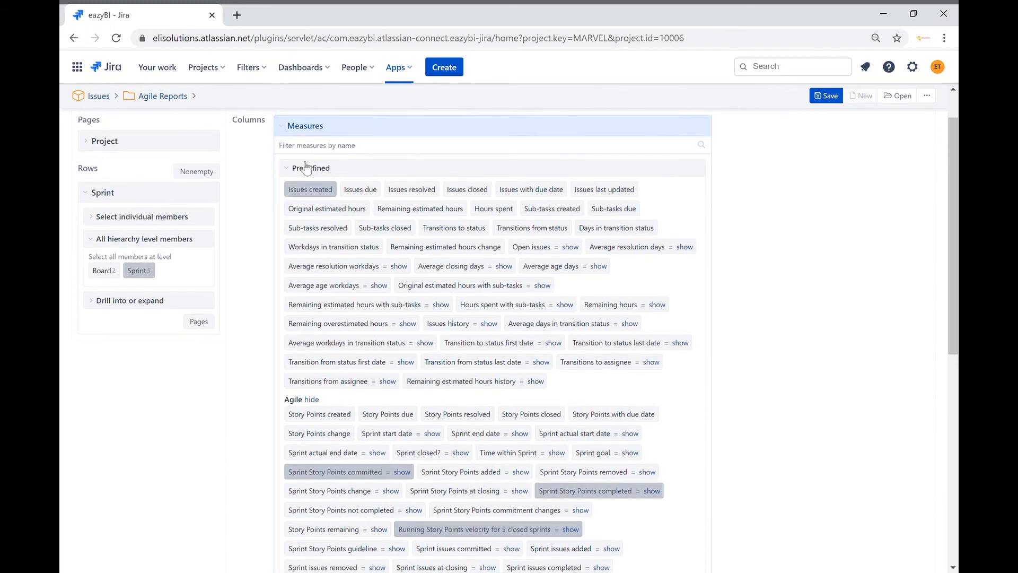
pyautogui.click(287, 134)
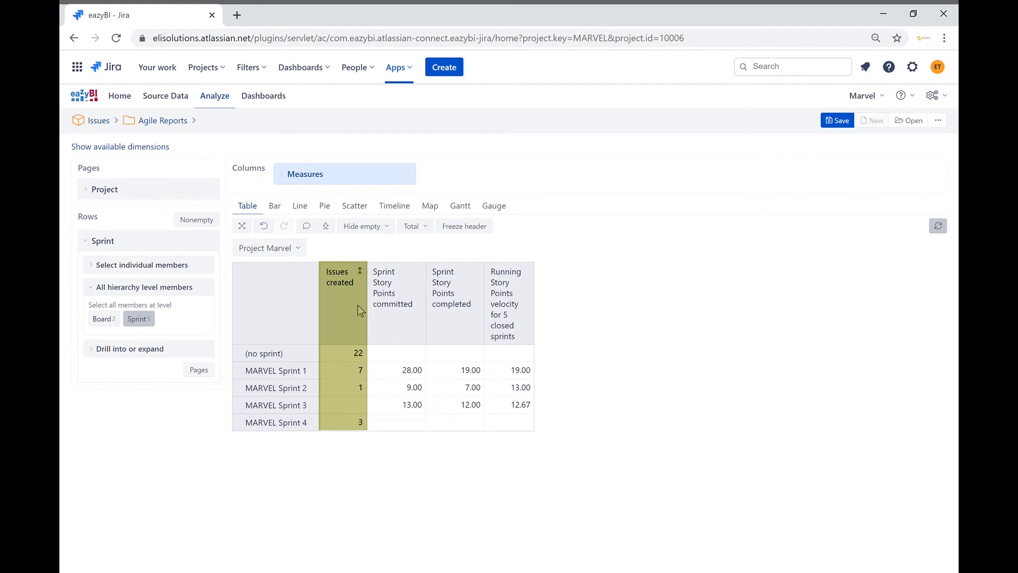
pyautogui.click(342, 285)
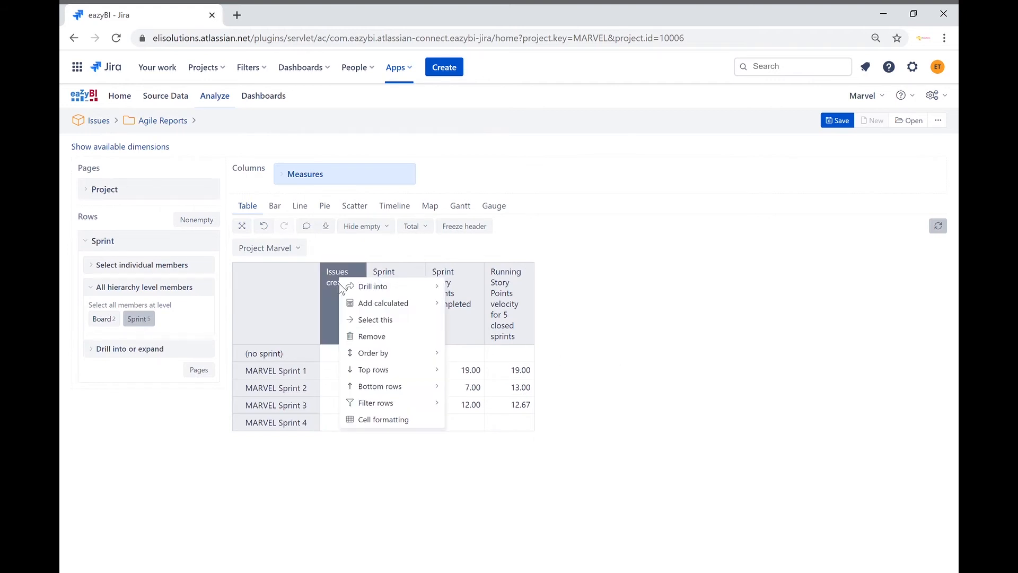
pyautogui.click(372, 337)
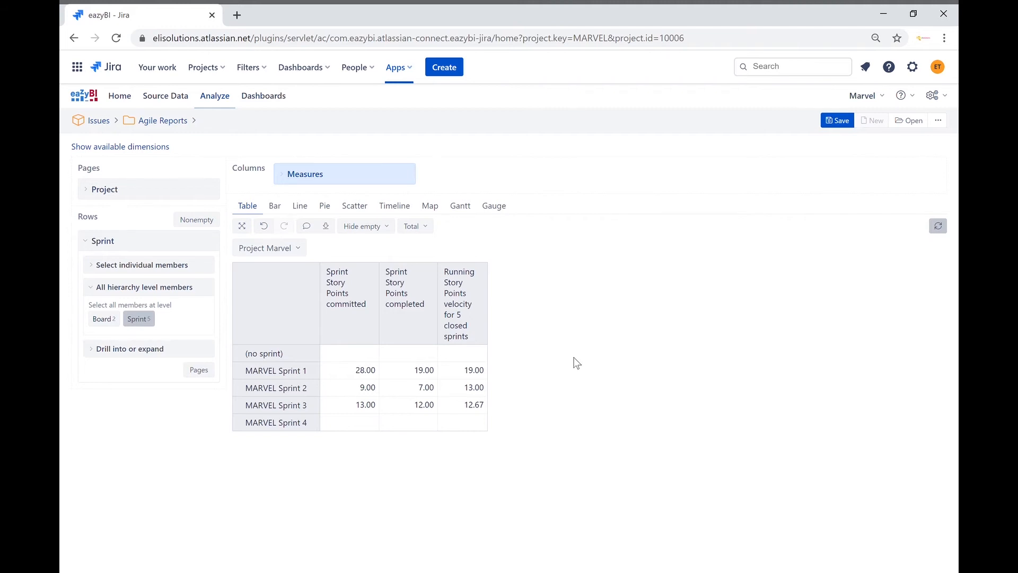
# Filter the report rows to sprints whose Sprint Story Points committed is greater than 0.
pyautogui.click(337, 303)
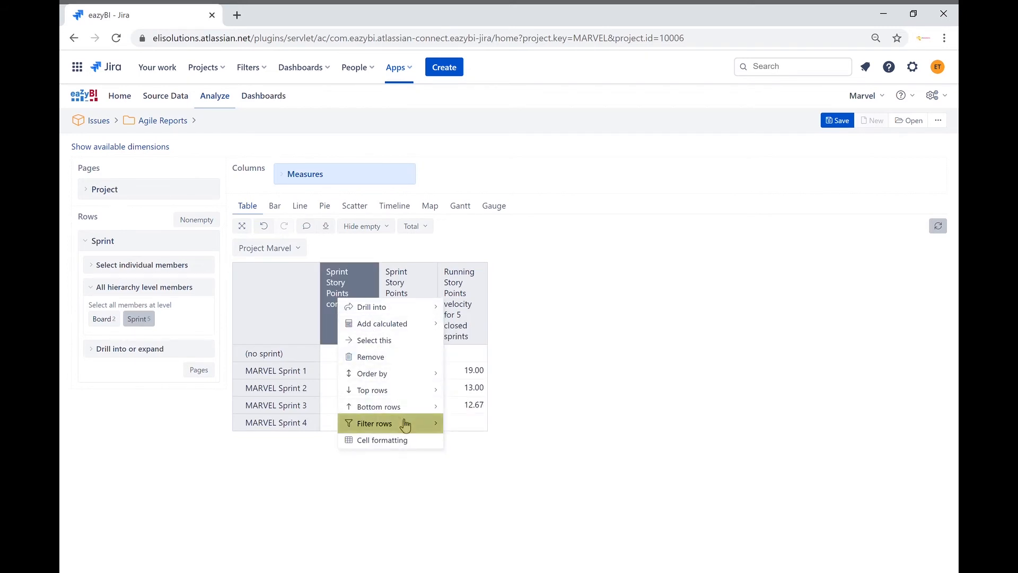
pyautogui.moveTo(410, 427)
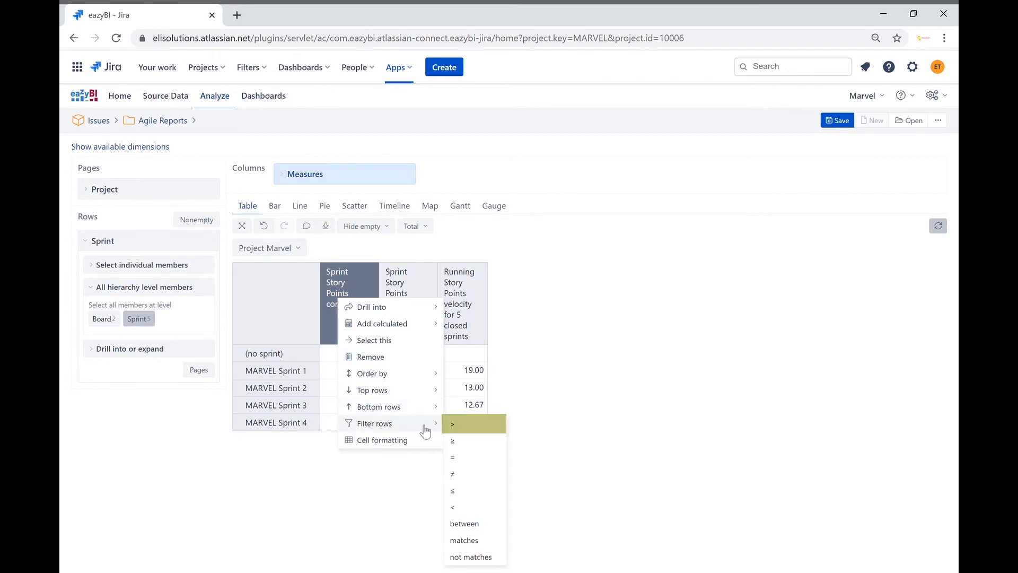
pyautogui.click(456, 424)
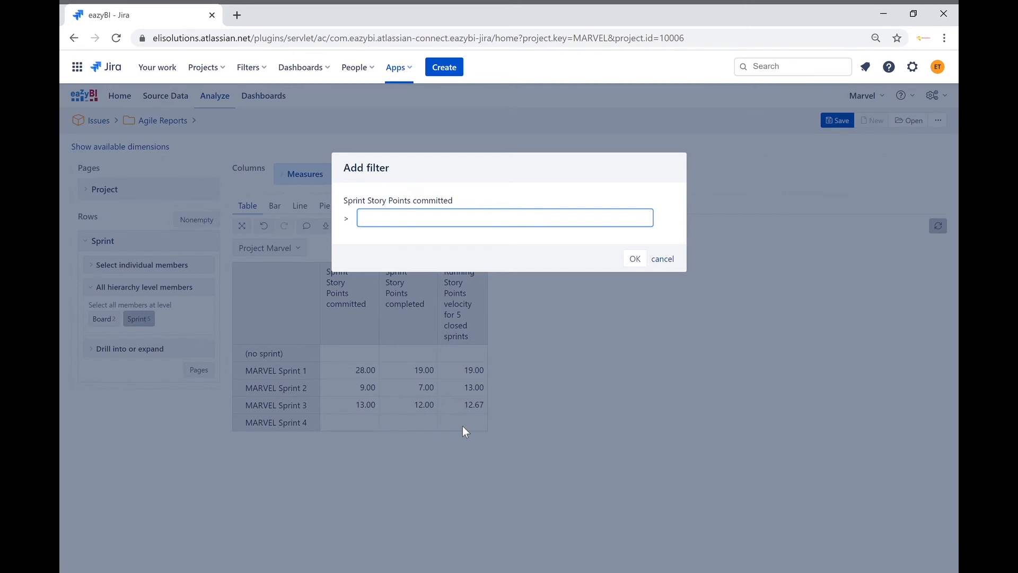
pyautogui.write('0')
pyautogui.click(635, 261)
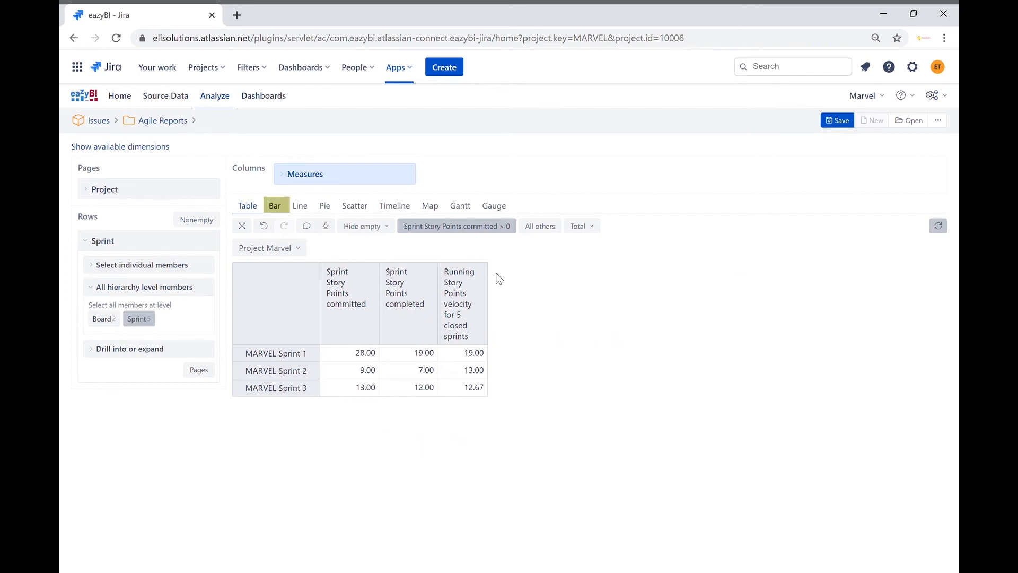
# Show the report as a vertical bar chart with the running velocity series drawn as a dash line.
pyautogui.click(280, 209)
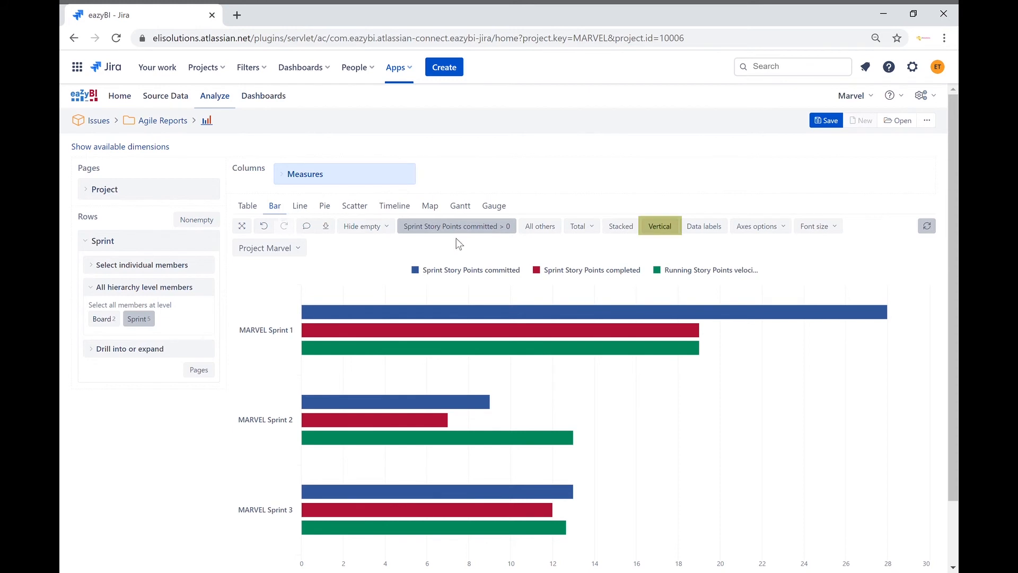
pyautogui.click(661, 227)
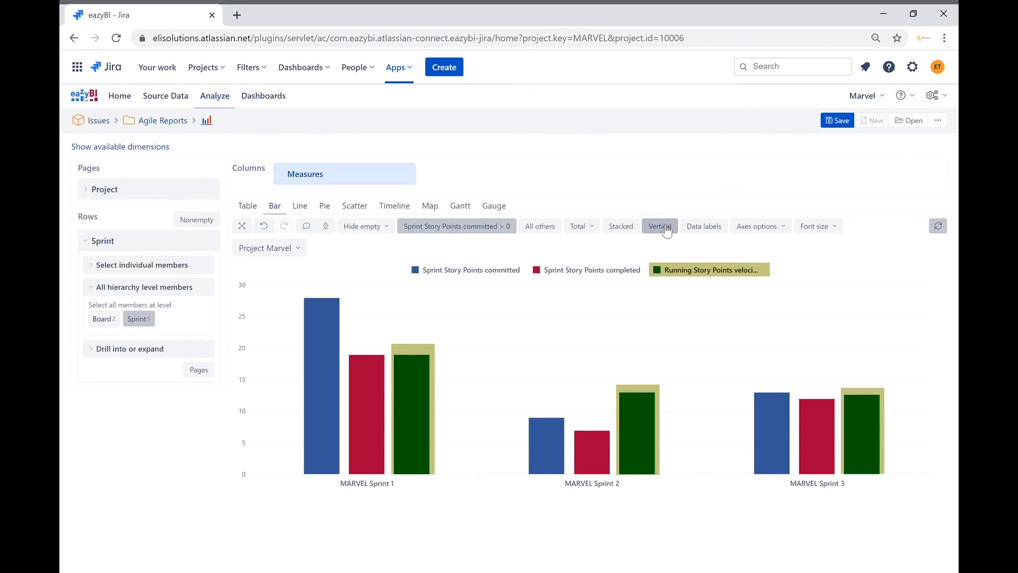
pyautogui.click(663, 272)
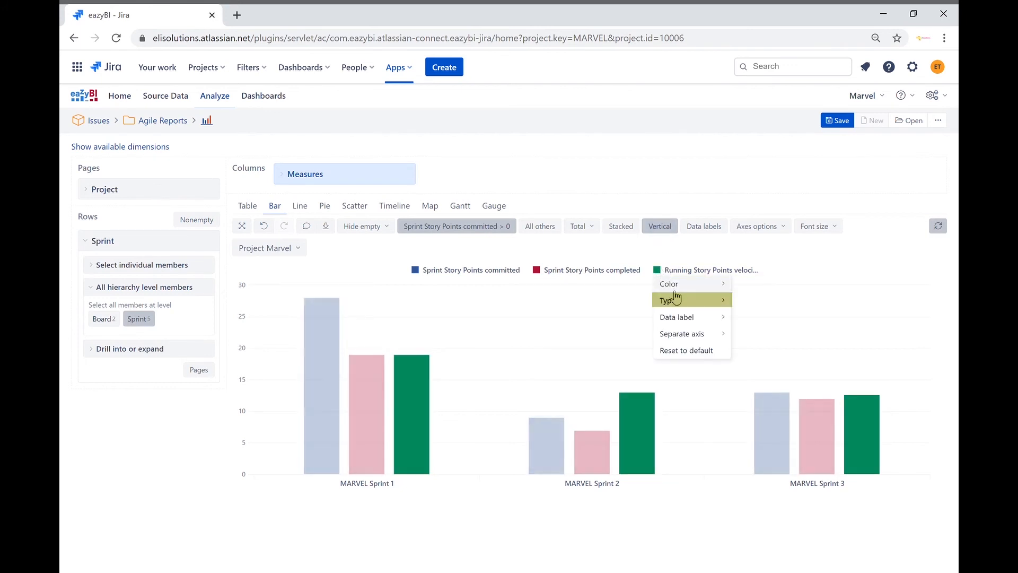
pyautogui.moveTo(679, 301)
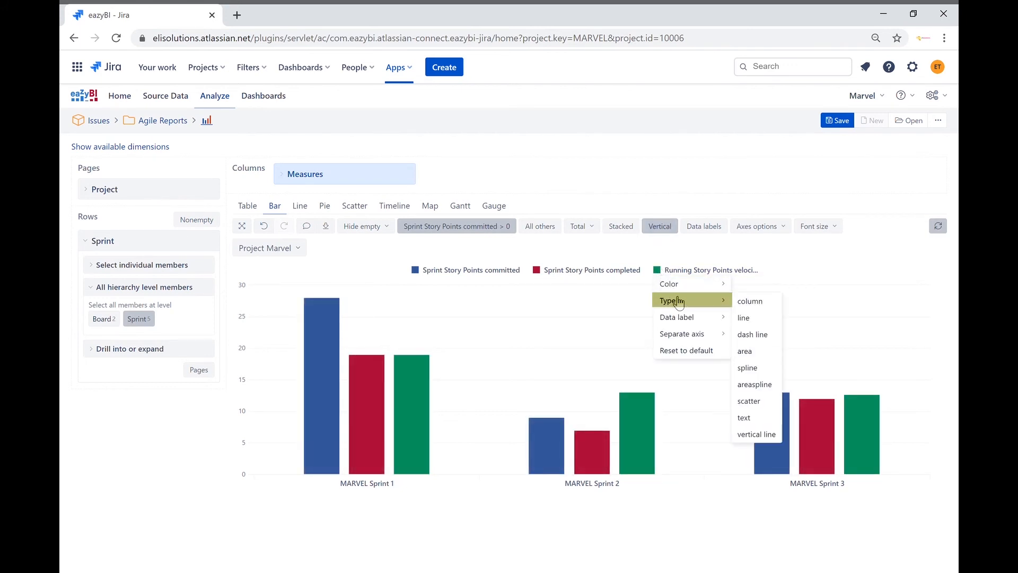
pyautogui.click(753, 334)
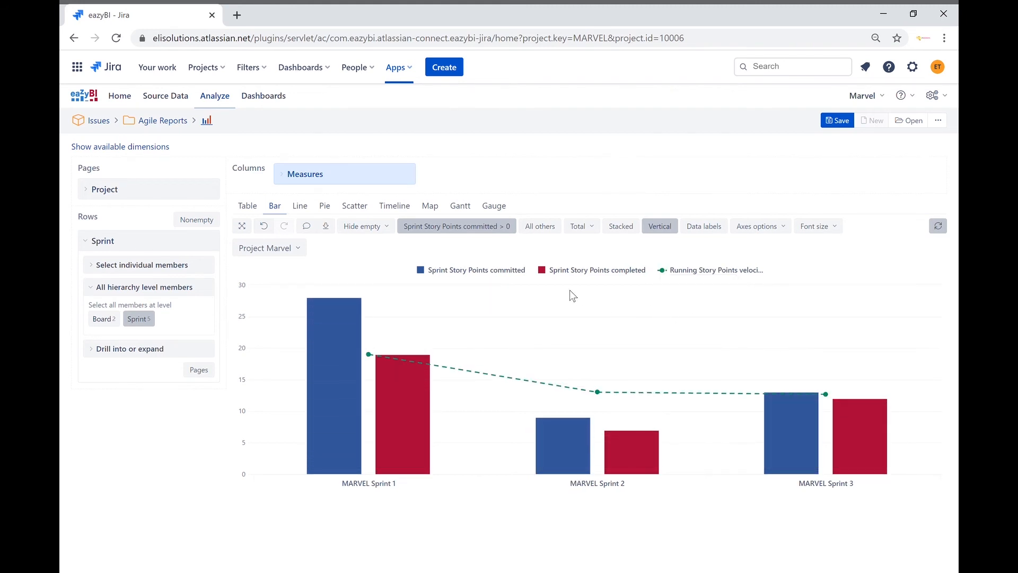
# Recolor the Sprint Story Points completed series light blue and turn on the chart's data labels.
pyautogui.click(541, 270)
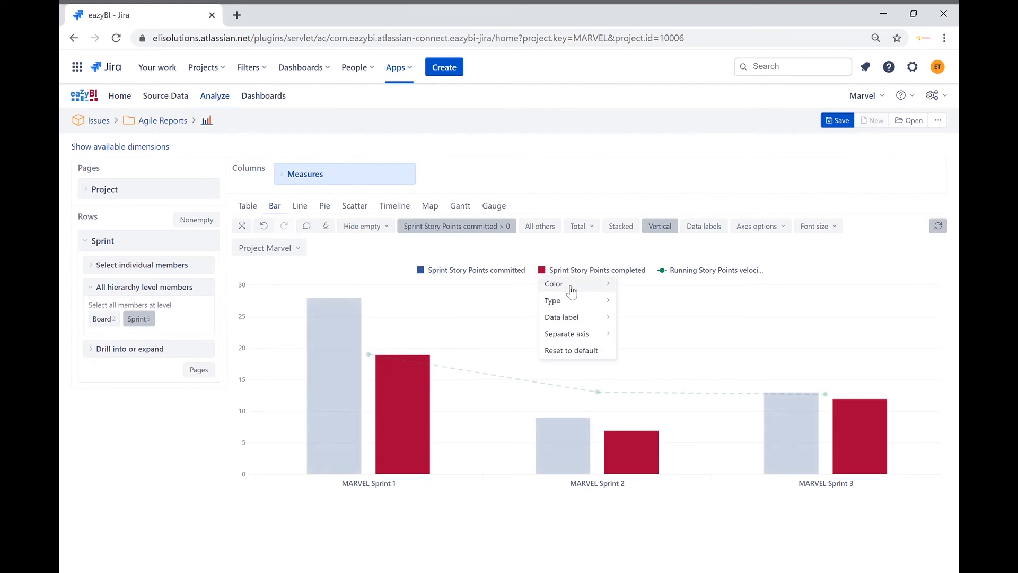
pyautogui.moveTo(572, 291)
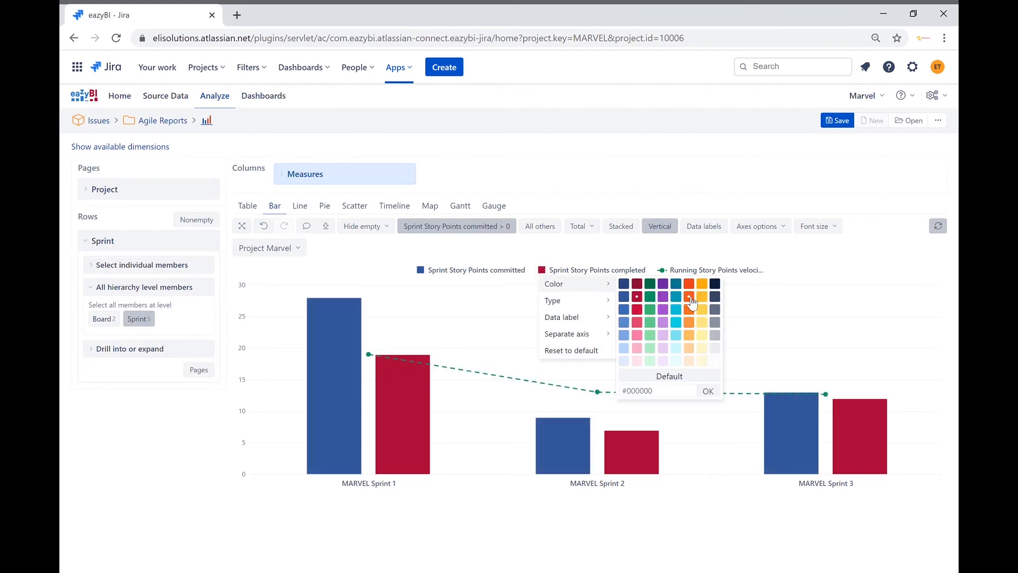
pyautogui.click(676, 306)
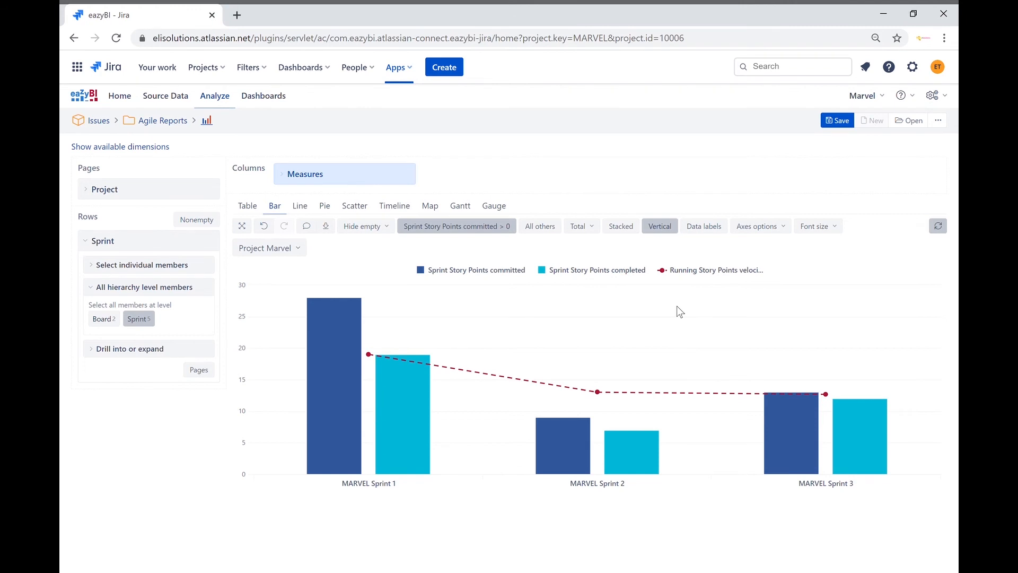
pyautogui.click(703, 228)
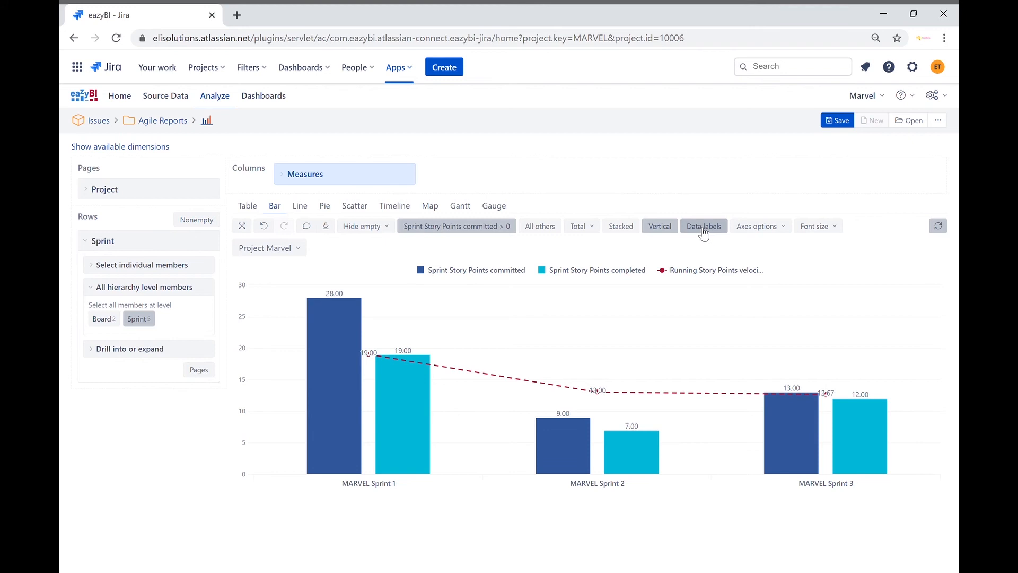
# Set the chart's X axis title to Sprint.
pyautogui.click(756, 228)
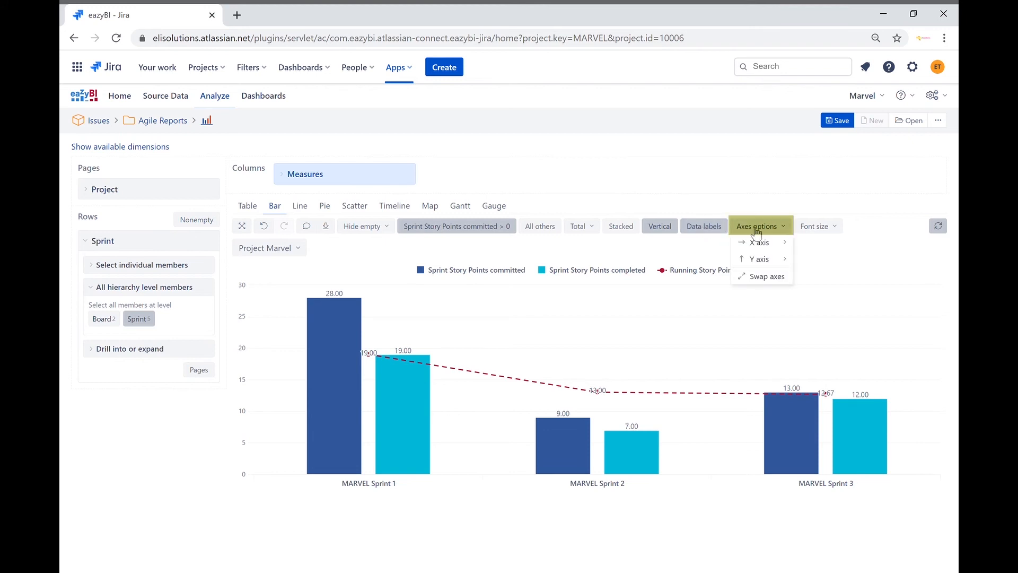
pyautogui.moveTo(761, 246)
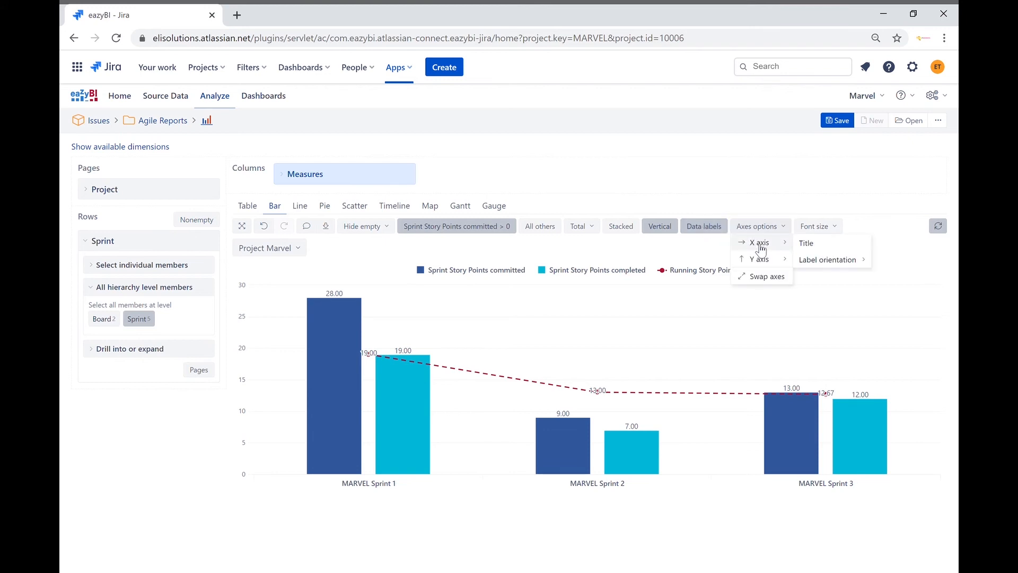
pyautogui.click(819, 246)
pyautogui.write('Sprint')
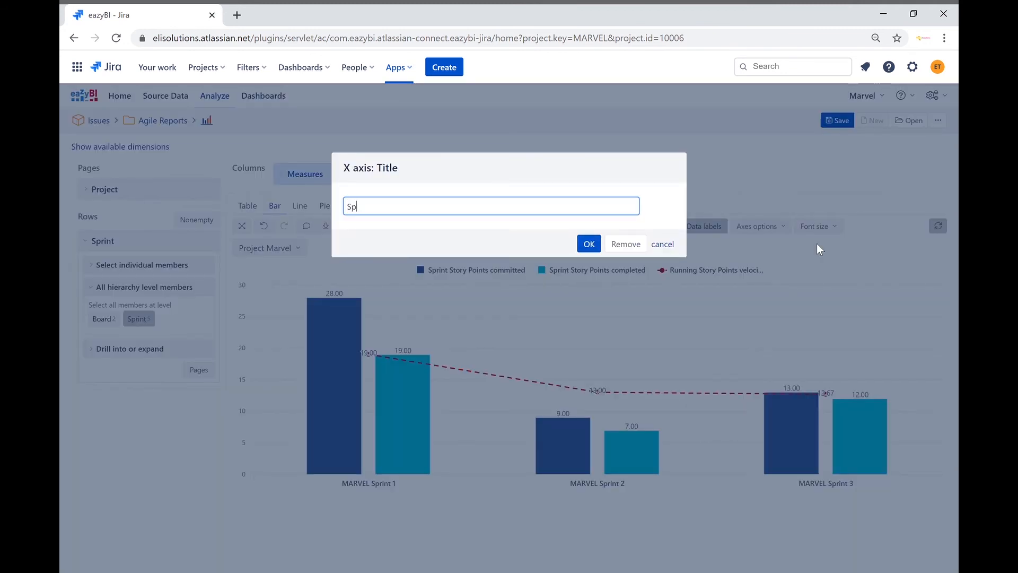
pyautogui.click(590, 244)
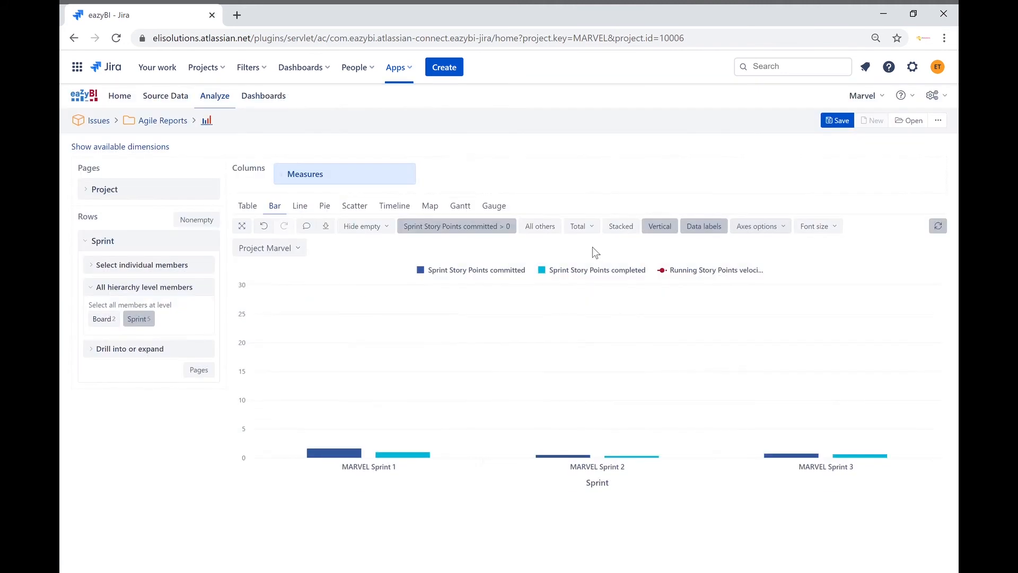
# Set the chart's Y axis title to Story Points.
pyautogui.click(767, 228)
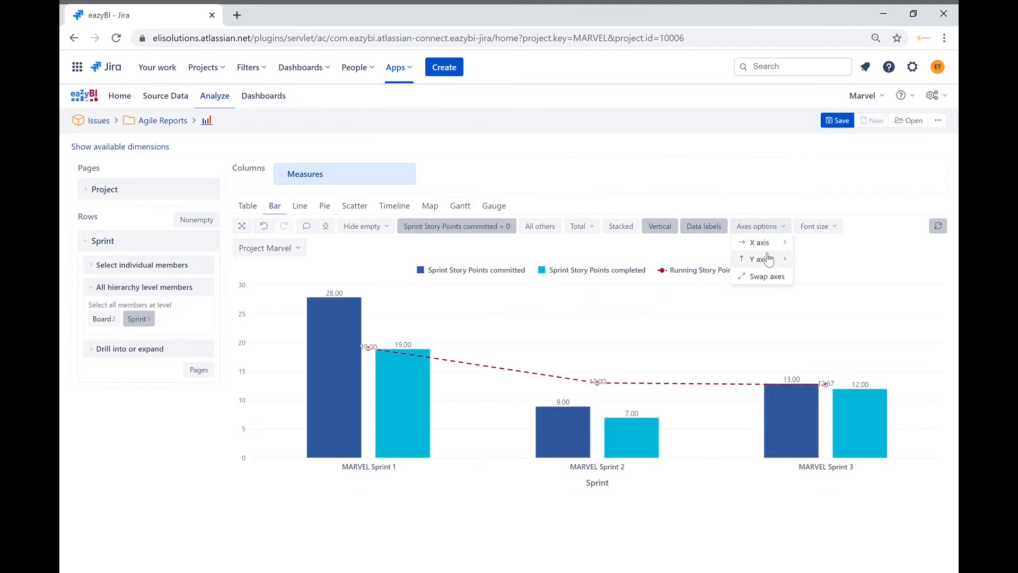
pyautogui.moveTo(768, 260)
pyautogui.click(815, 264)
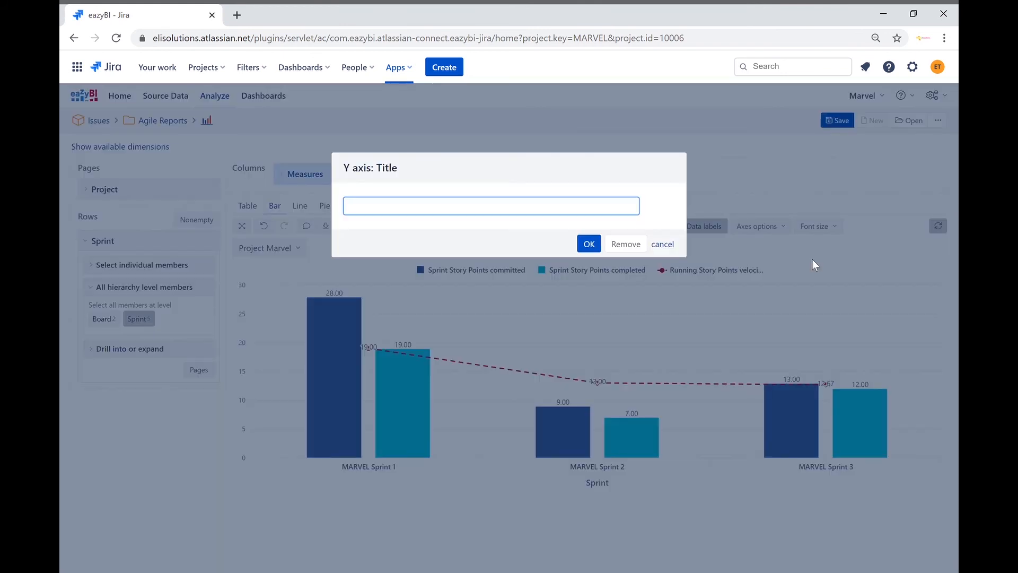
pyautogui.write('Story Points')
pyautogui.click(589, 245)
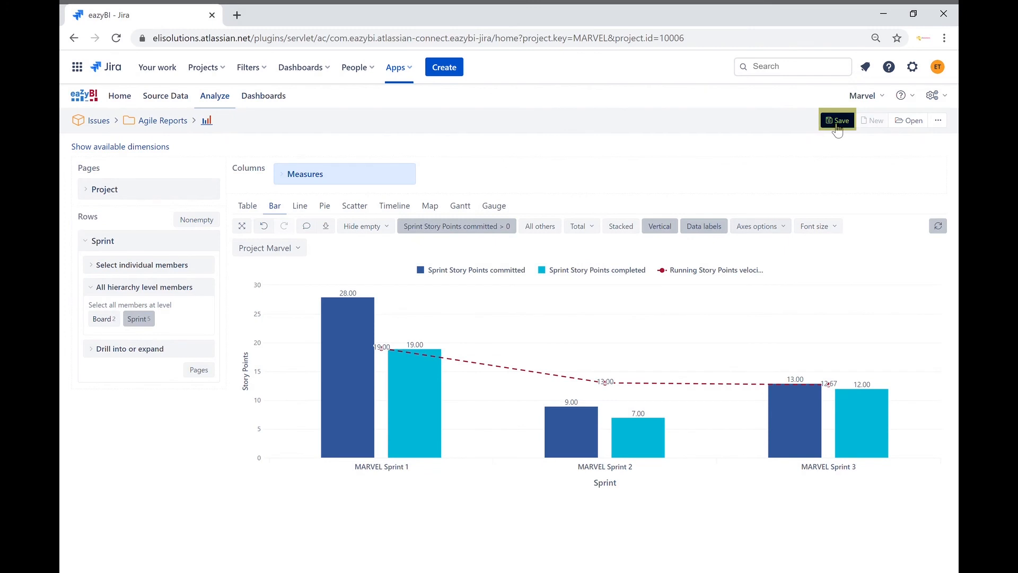
# Save the report in the Agile Reports folder under the name Sprint Velocity Chart.
pyautogui.click(836, 125)
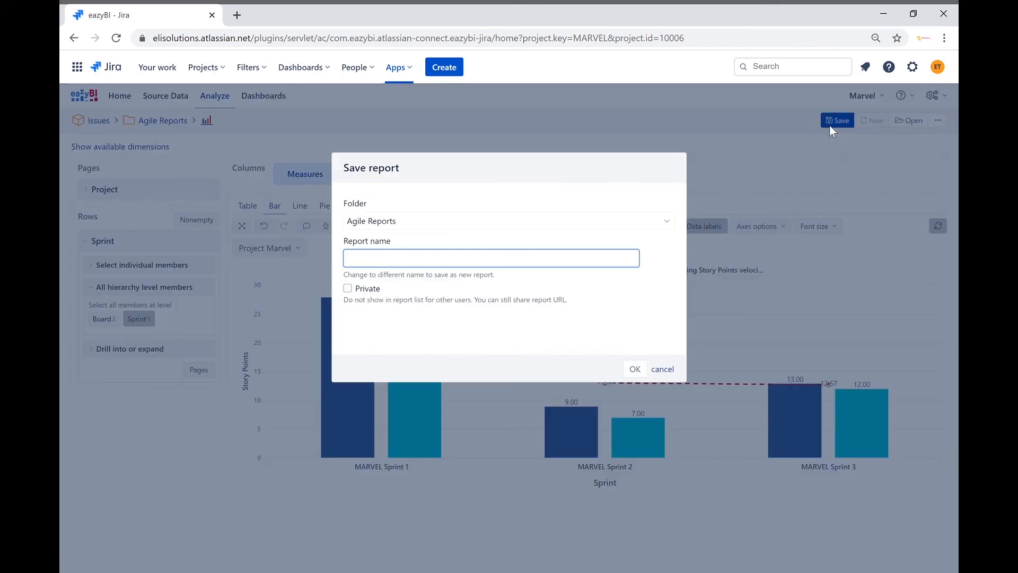
pyautogui.write('Sprint Velocity Chart')
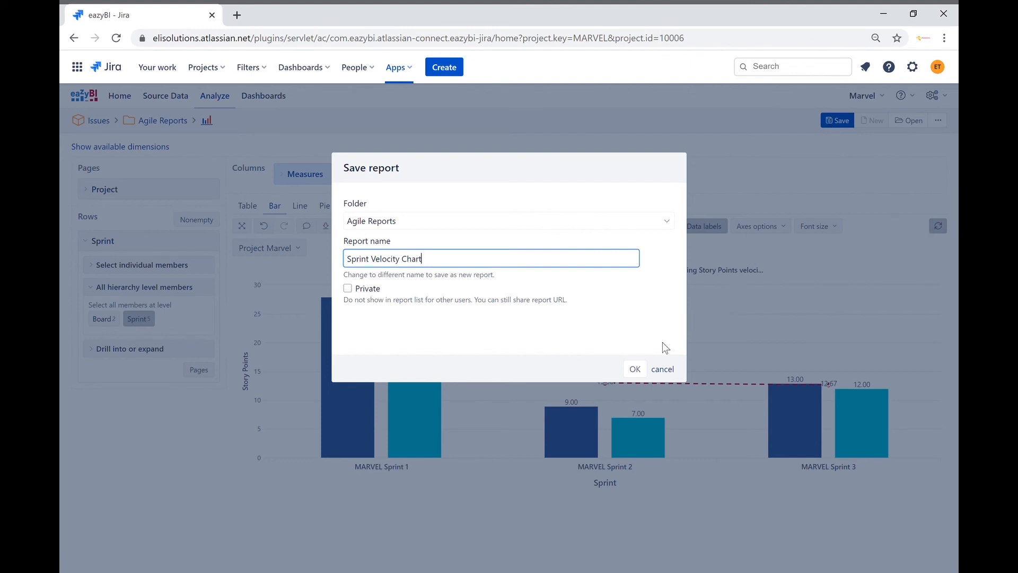
pyautogui.click(635, 369)
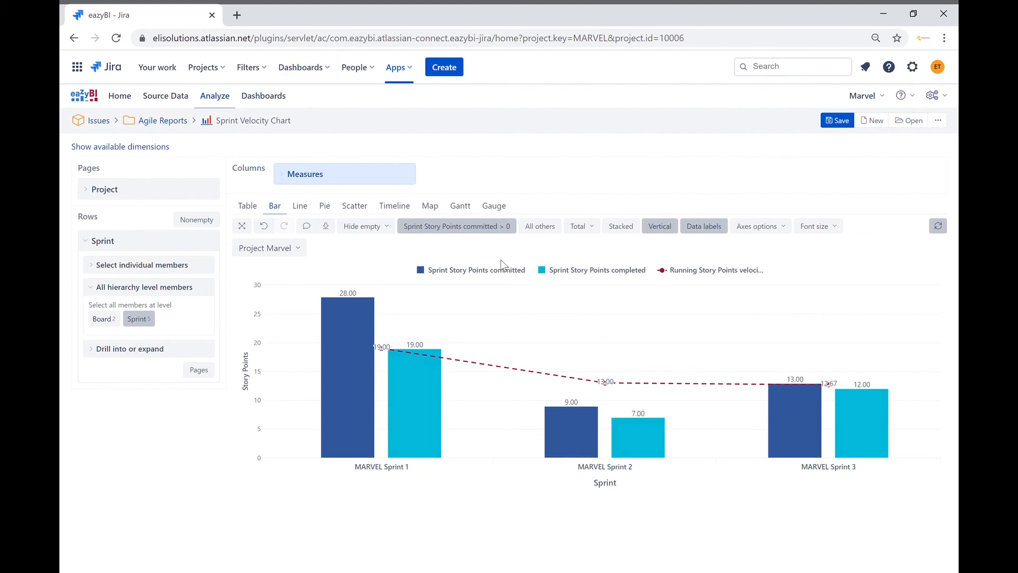
# Open the starred MARVEL Dashboard in Jira.
pyautogui.click(317, 72)
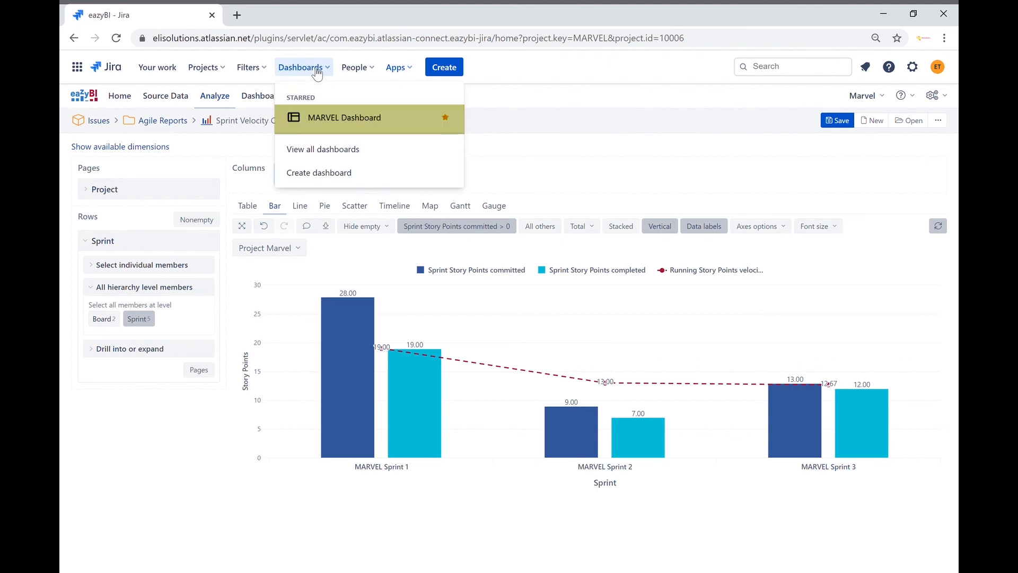
pyautogui.click(336, 122)
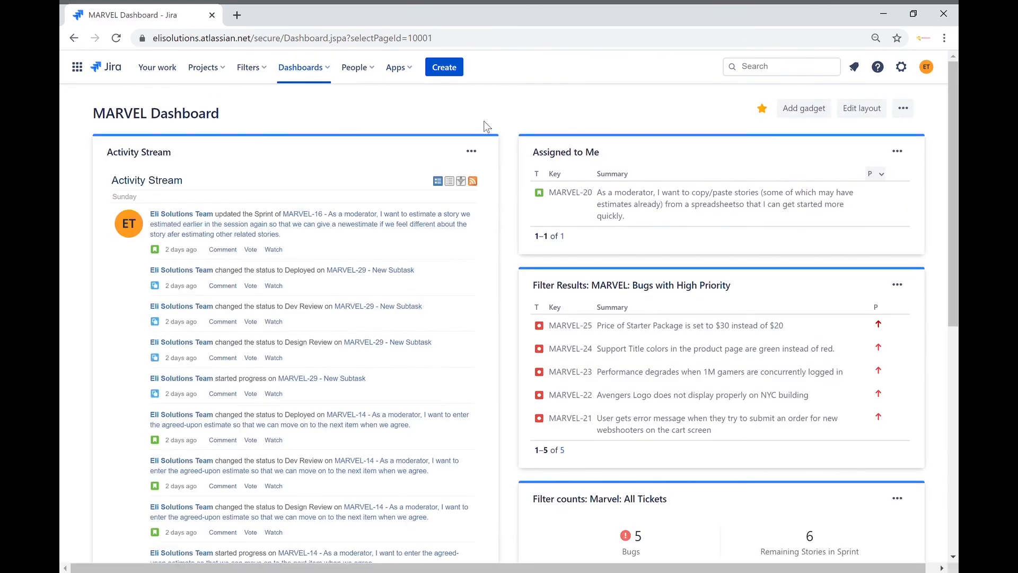
# Find the eazyBI gadgets by searching for eazybi and add the eazyBI report gadget to the MARVEL Dashboard.
pyautogui.click(791, 118)
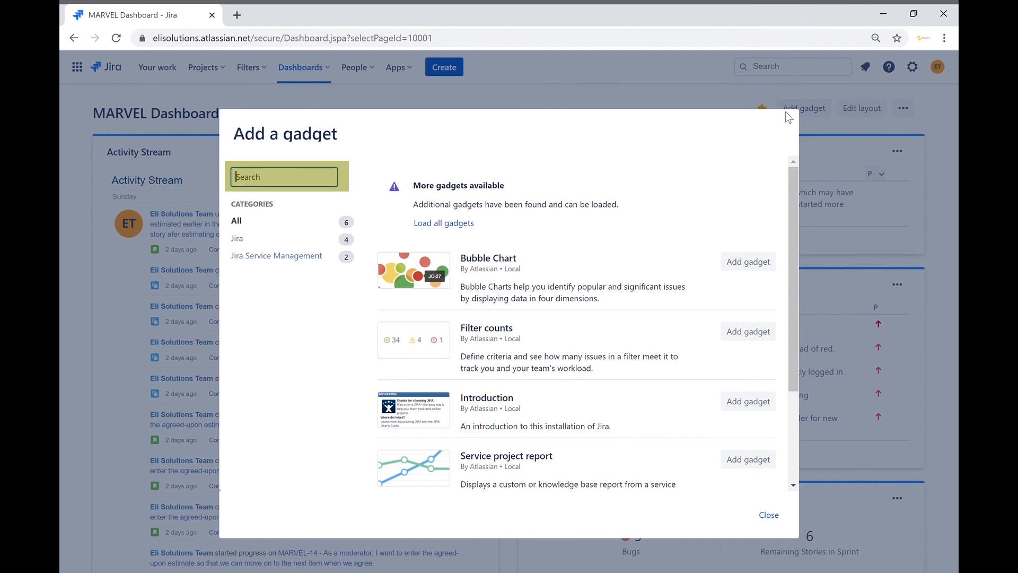
pyautogui.write('eaz')
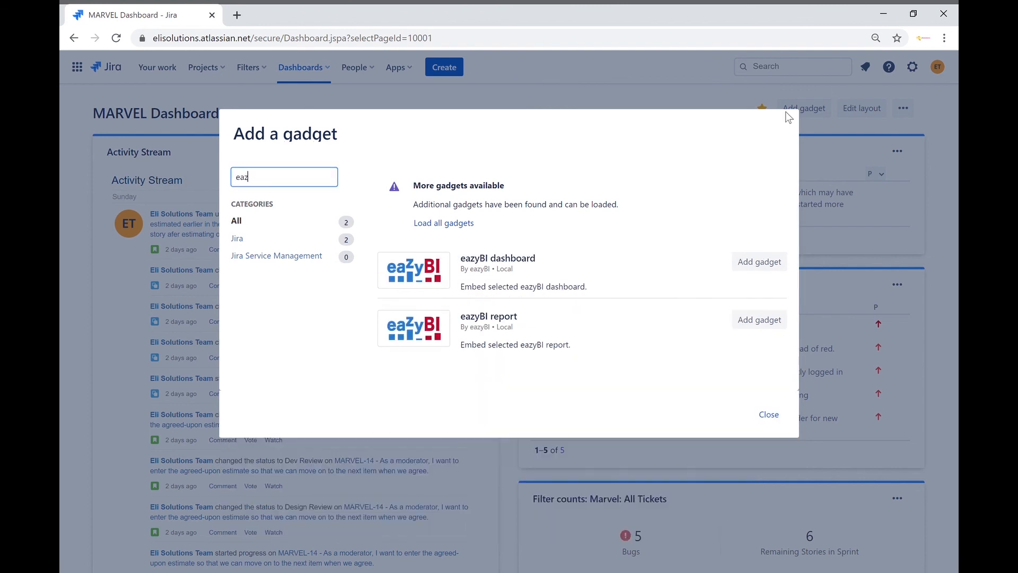
pyautogui.write('ybi')
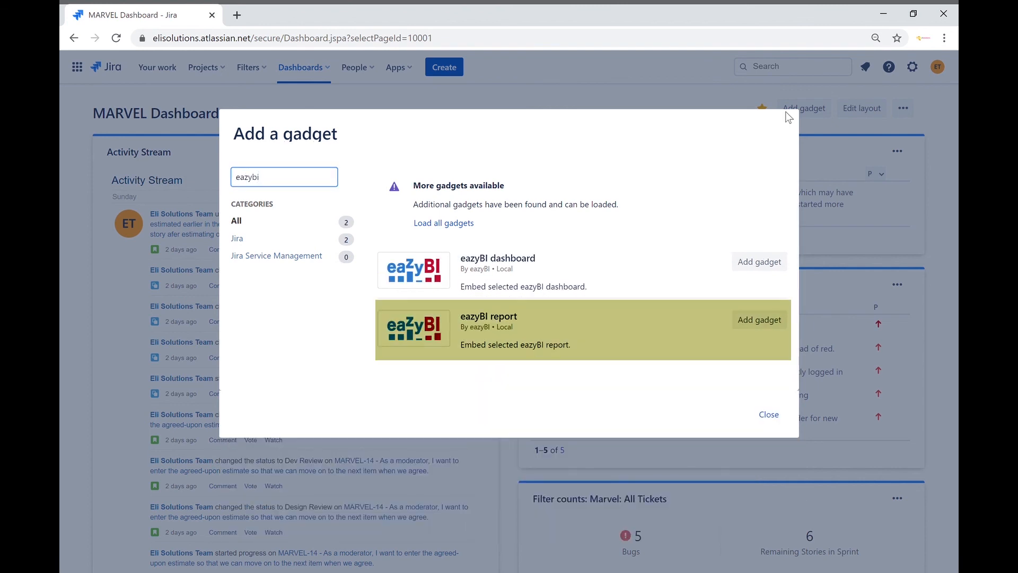
pyautogui.click(759, 324)
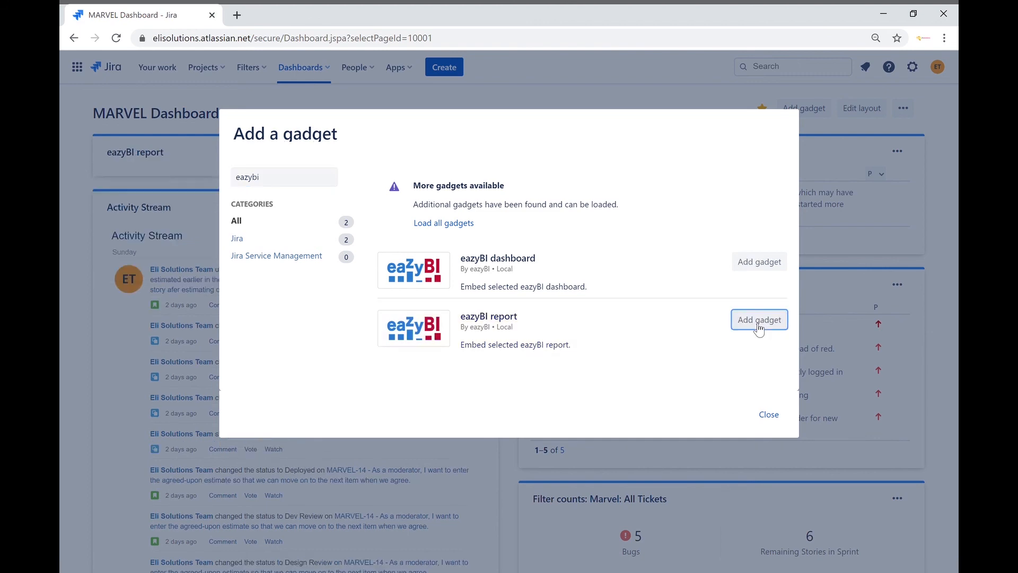
pyautogui.click(769, 415)
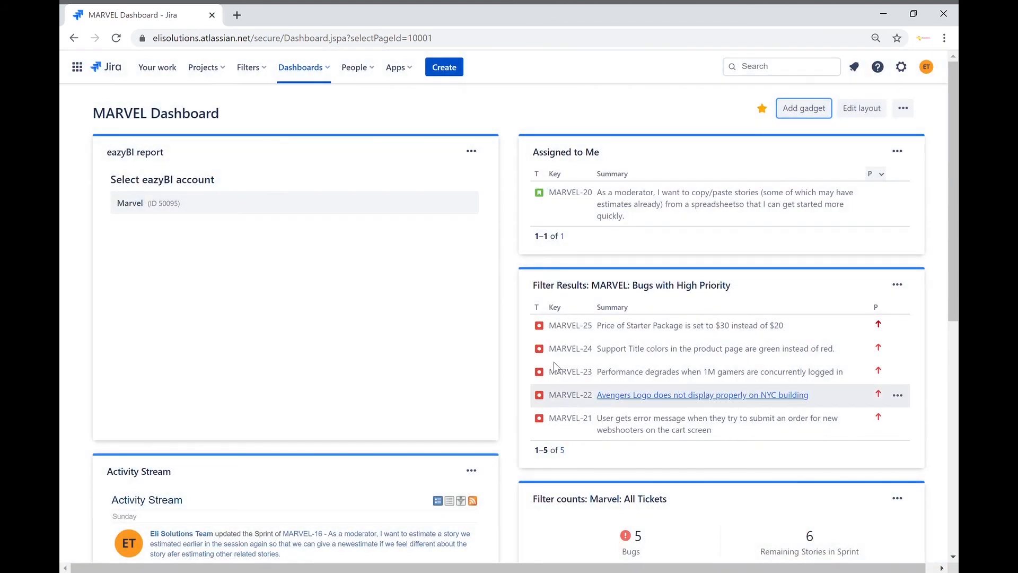
# Set the gadget to show the Sprint Velocity Chart from the Marvel account's Agile Reports folder and save its settings.
pyautogui.click(138, 206)
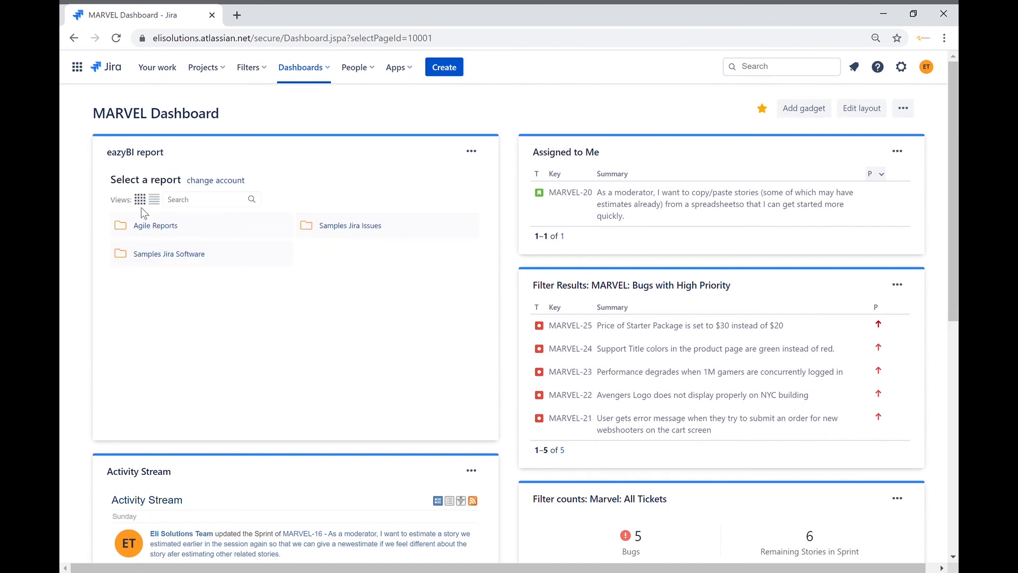
pyautogui.click(170, 228)
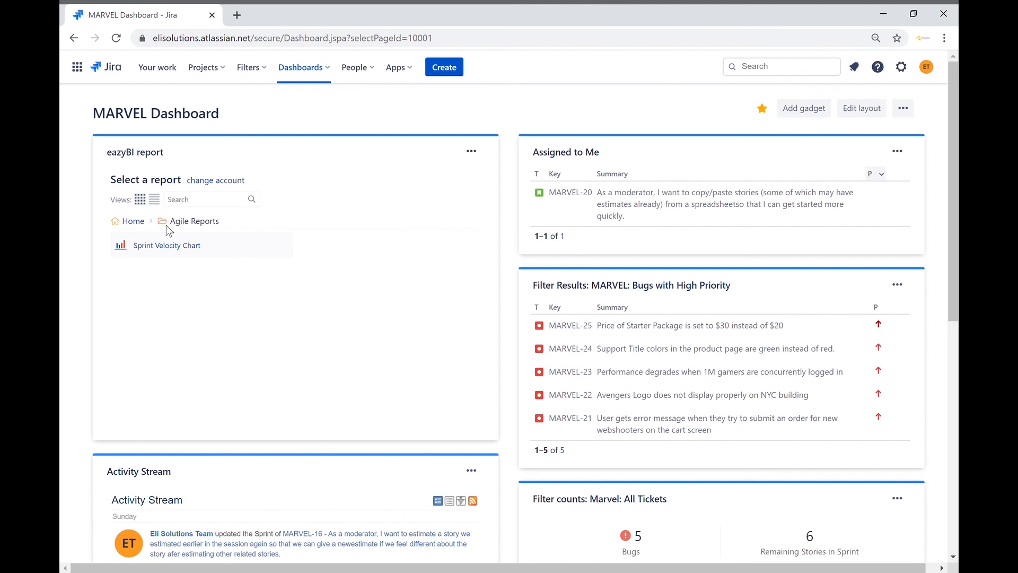
pyautogui.click(171, 247)
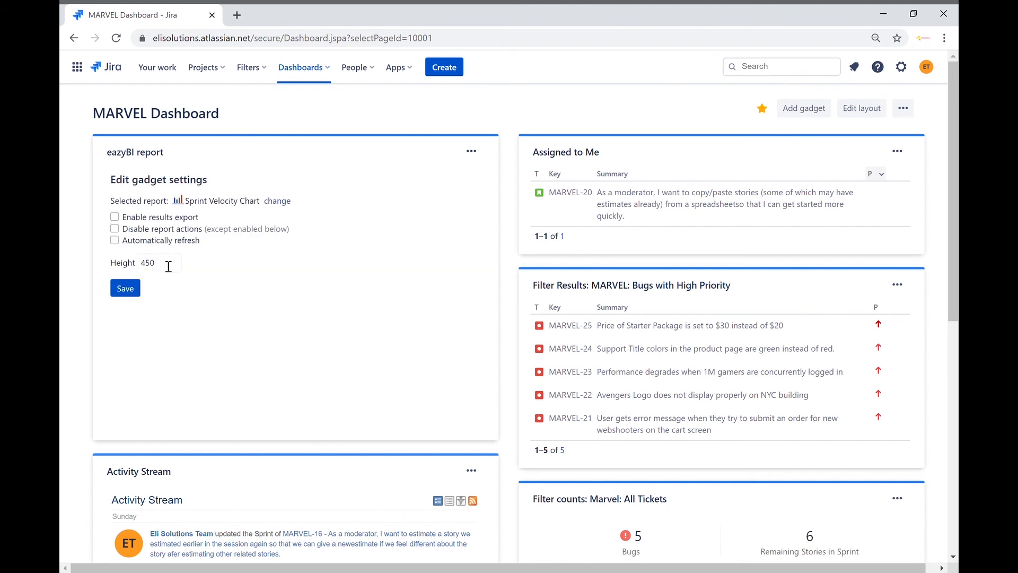
pyautogui.click(125, 289)
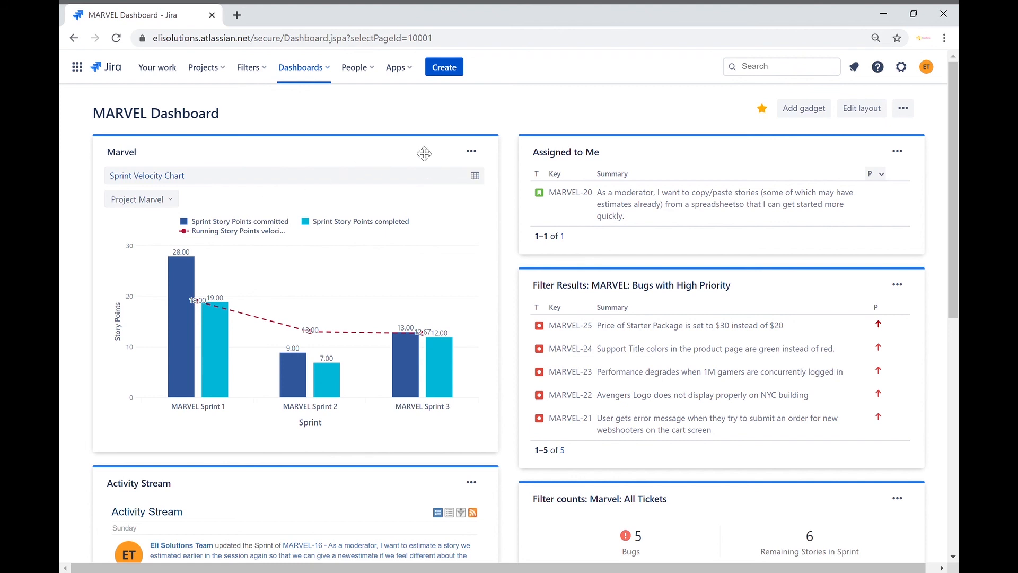
# View the Sprint Velocity Chart gadget's data as a table, return to the chart and examine the first sprint's bars.
pyautogui.click(480, 180)
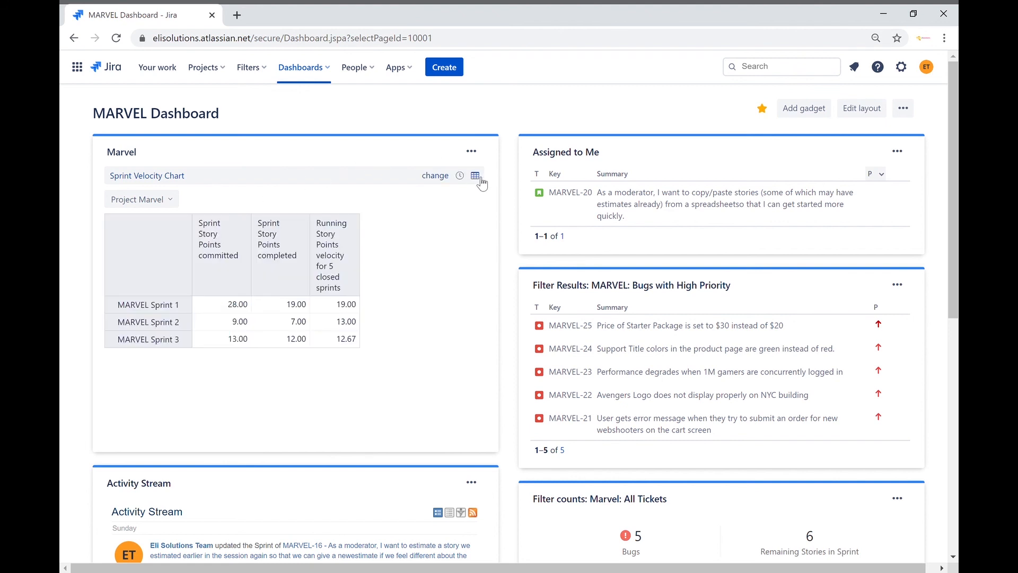
pyautogui.click(480, 180)
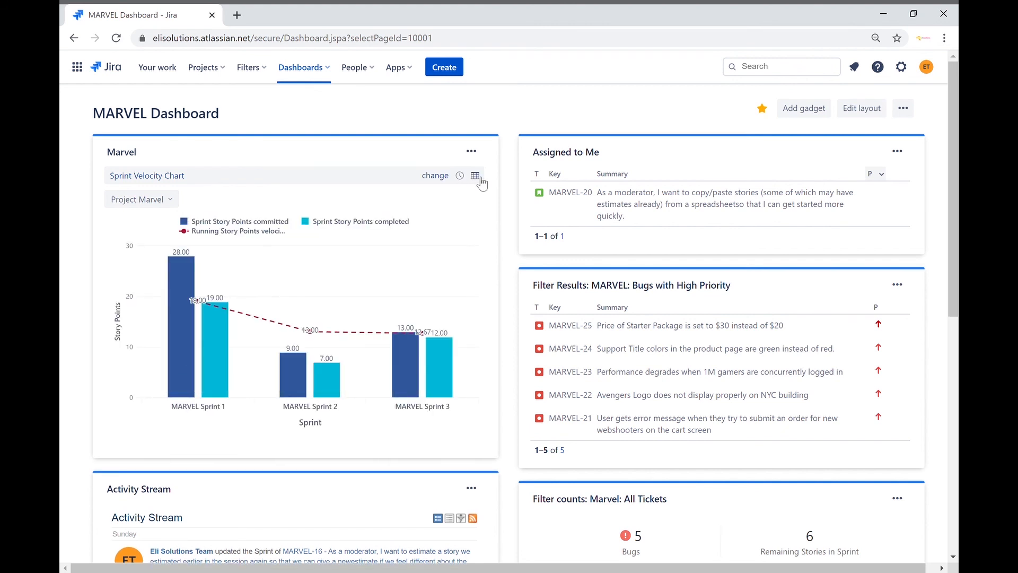
pyautogui.moveTo(185, 284)
pyautogui.moveTo(227, 343)
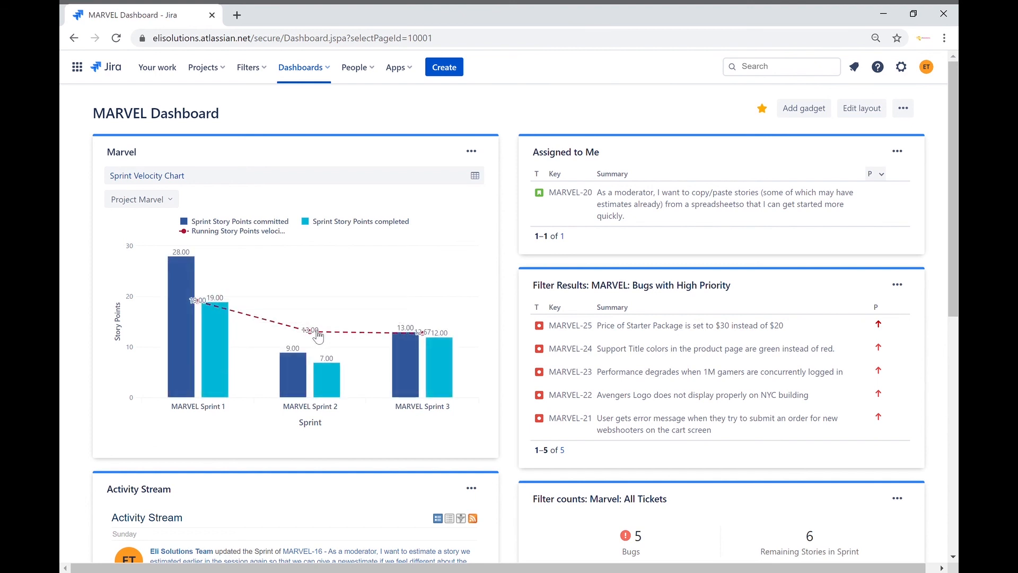